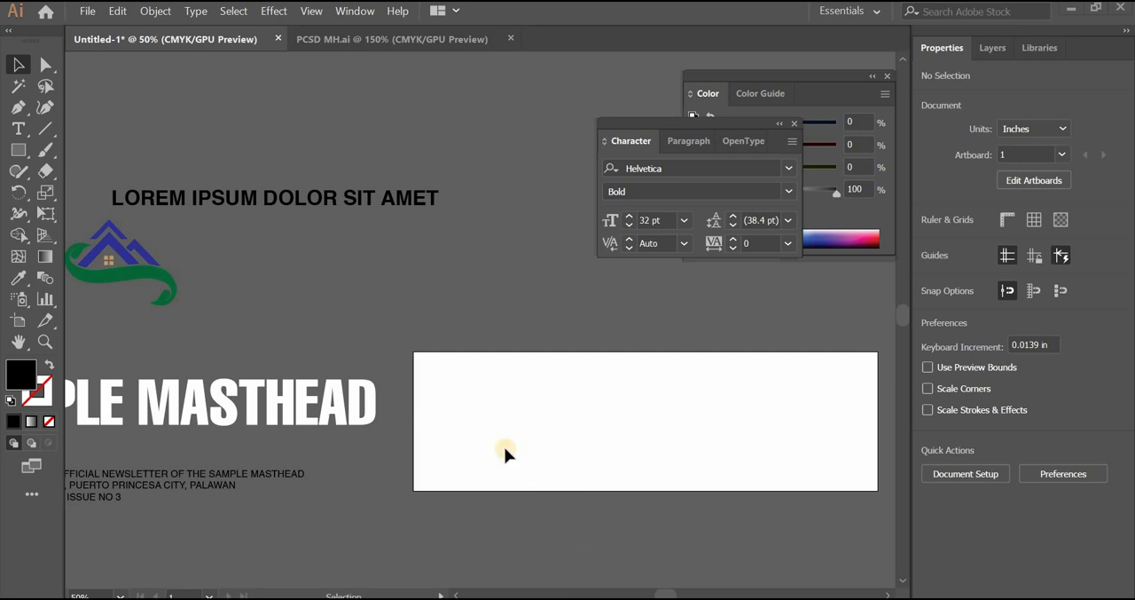
pyautogui.click(88, 11)
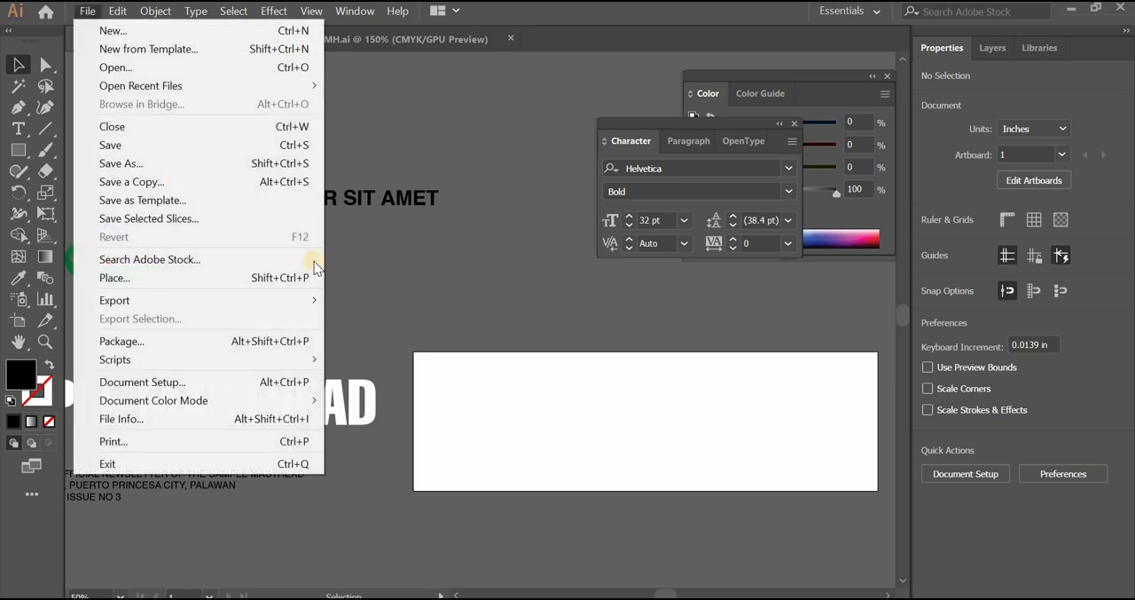
pyautogui.press('Escape')
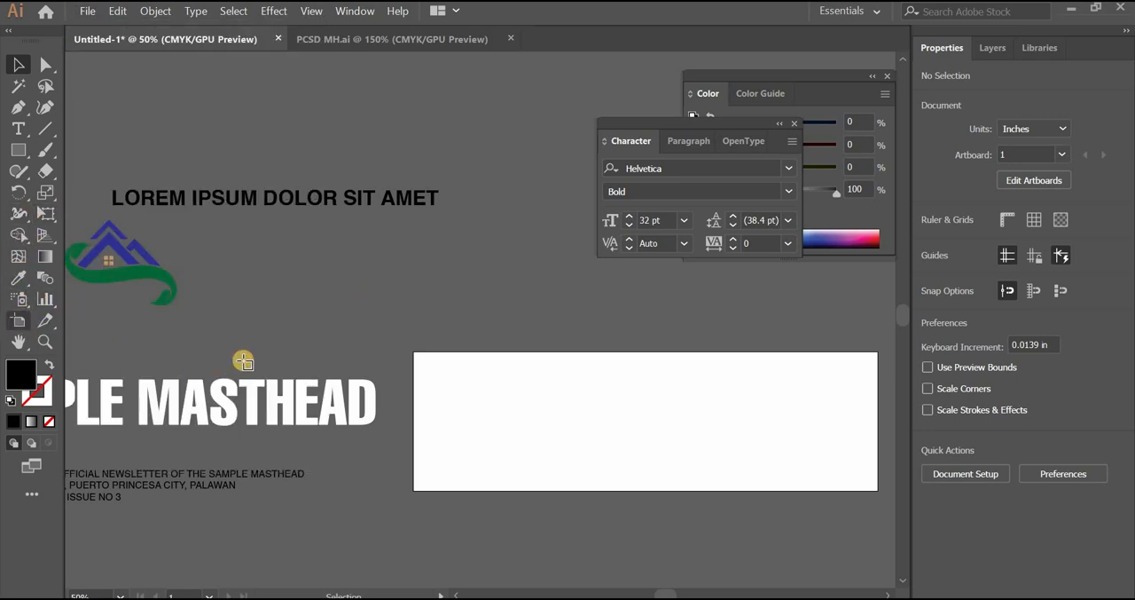
pyautogui.hotkey('shift', 'o')
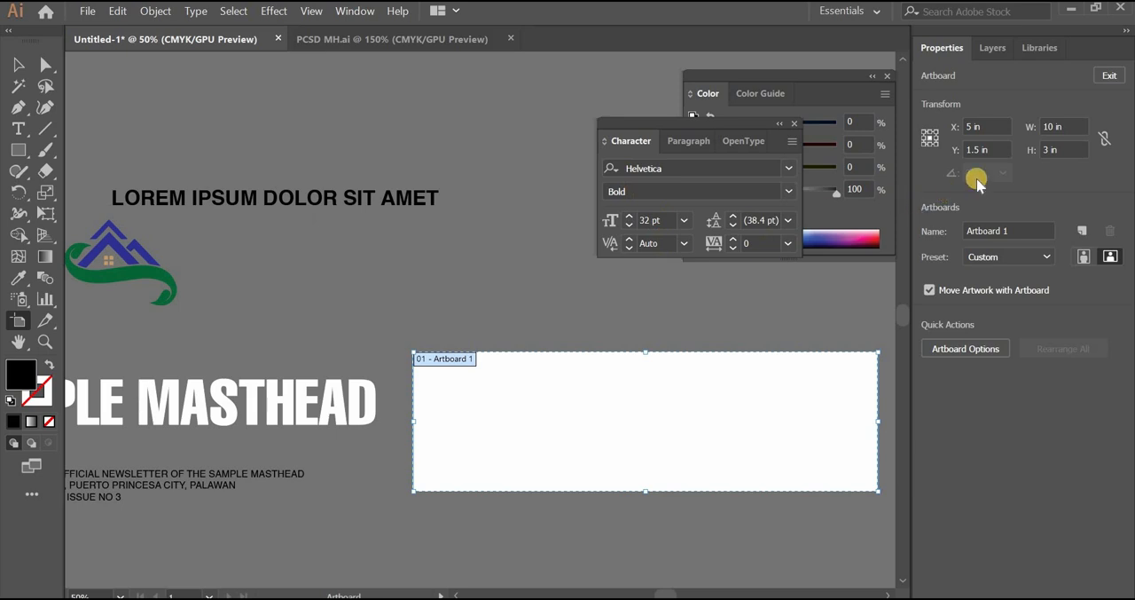
pyautogui.click(12, 68)
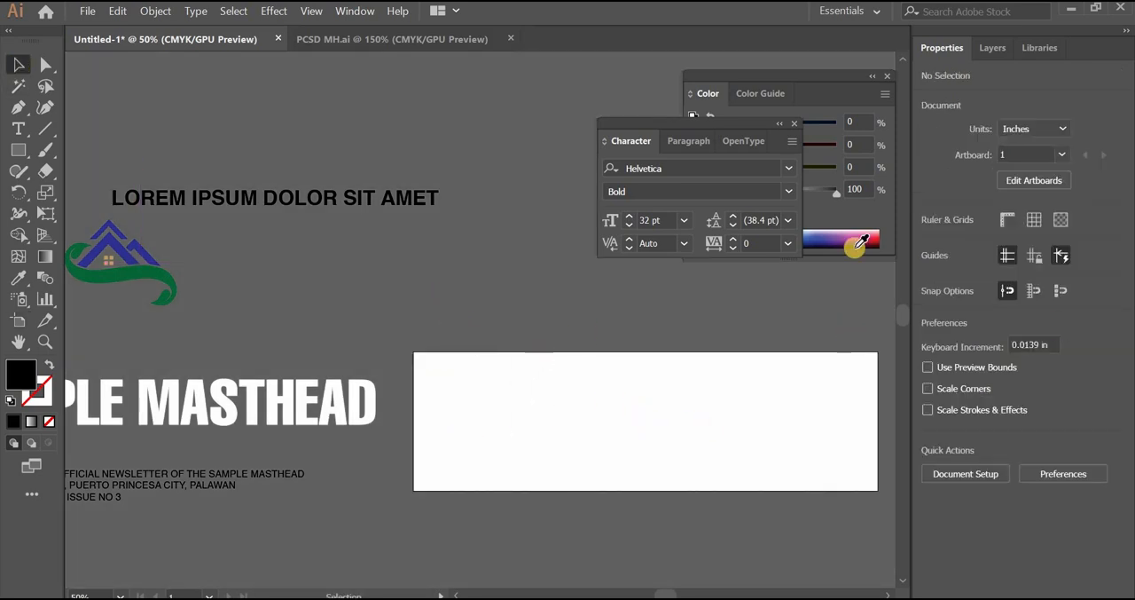
pyautogui.click(91, 12)
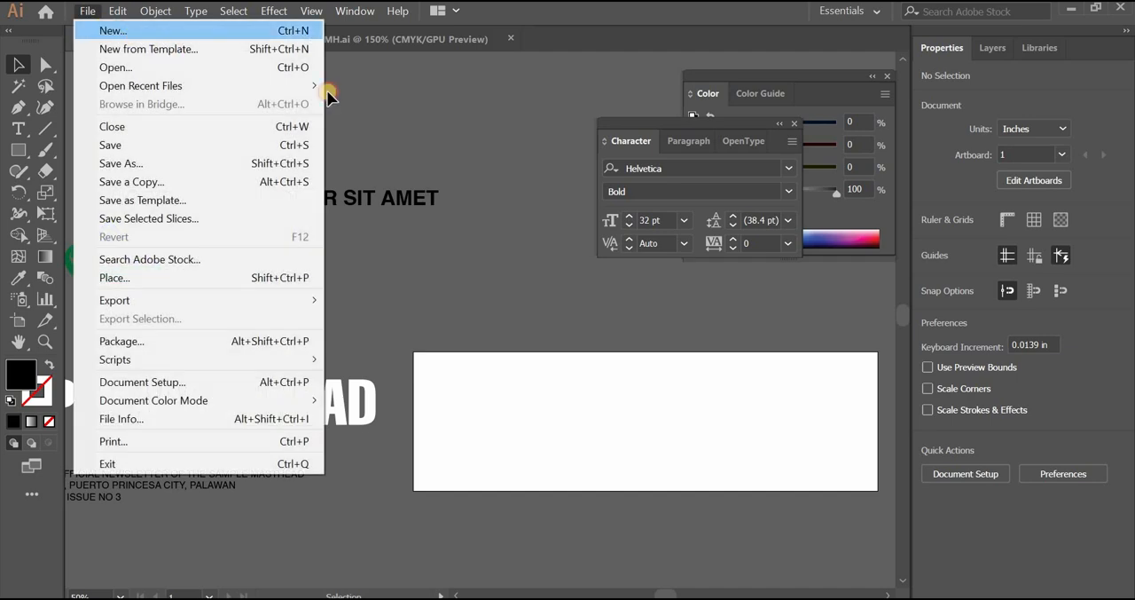
pyautogui.click(533, 235)
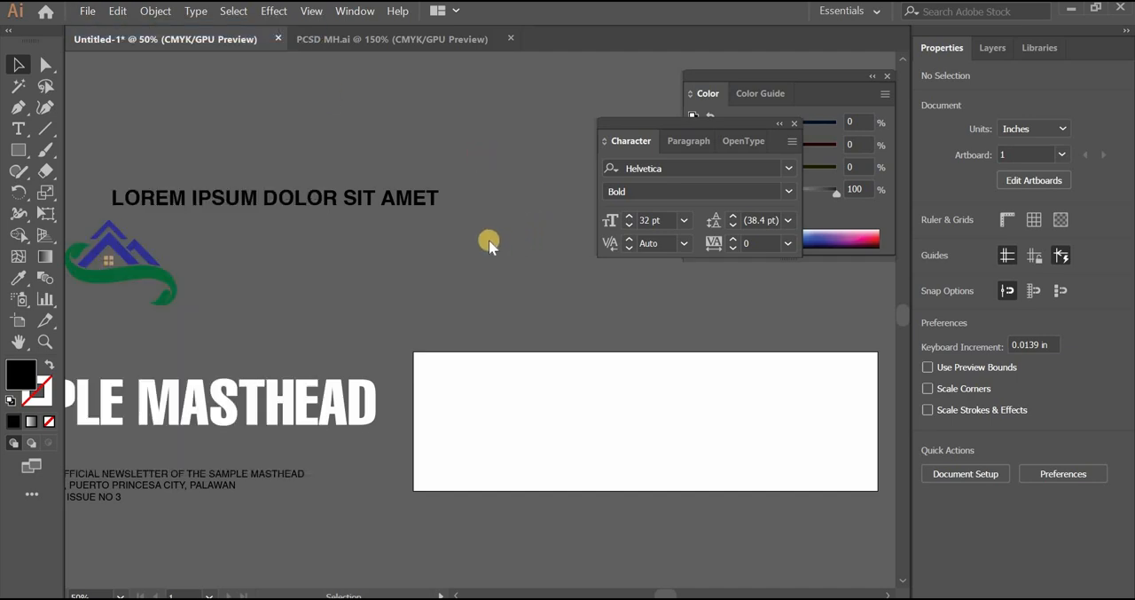
# Set up a new landscape print document measuring 10 in wide by 3 in high, with one artboard
pyautogui.hotkey('ctrl', 'n')
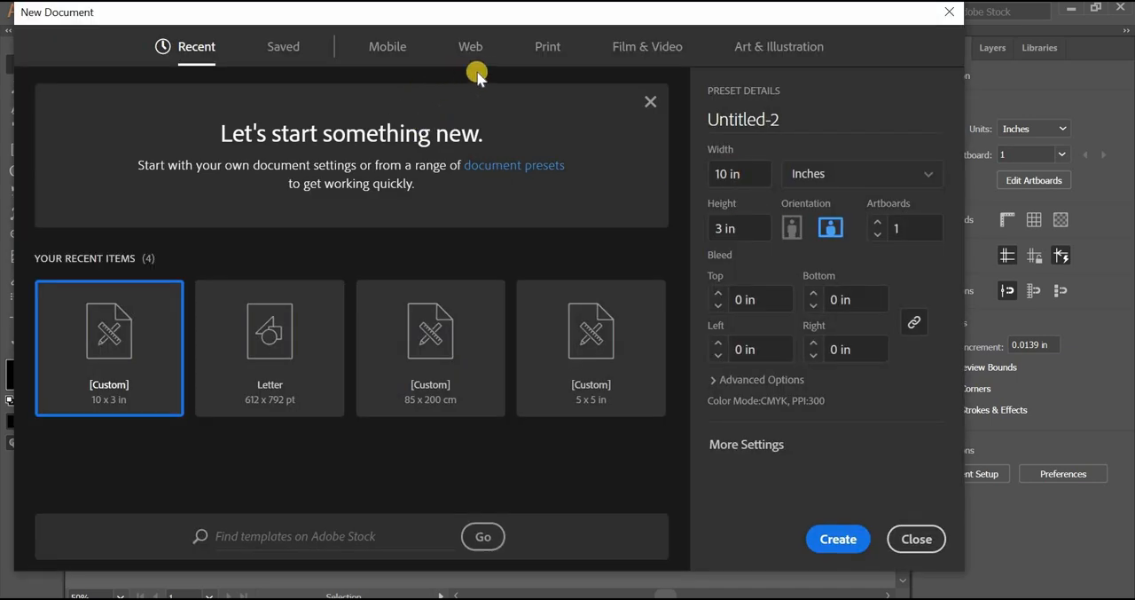
pyautogui.click(544, 46)
pyautogui.click(832, 173)
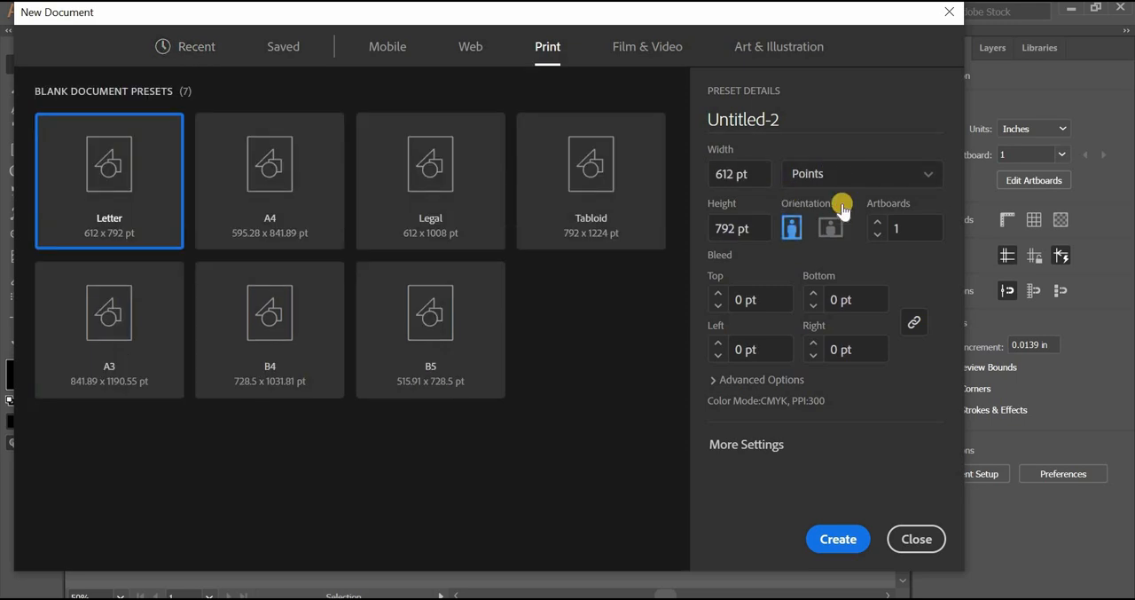
pyautogui.click(822, 264)
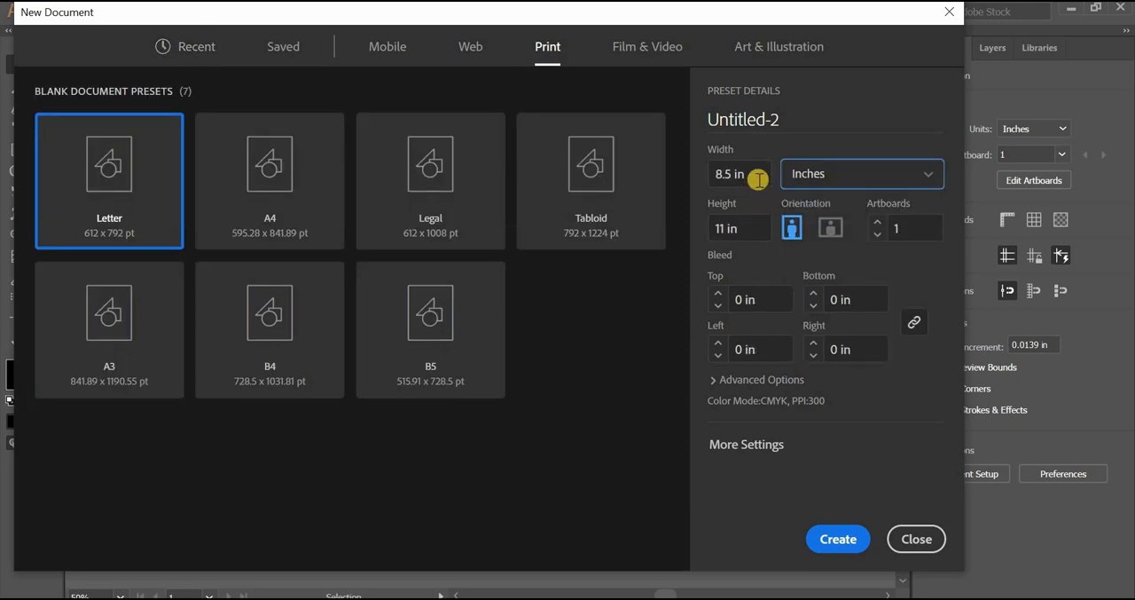
pyautogui.click(825, 229)
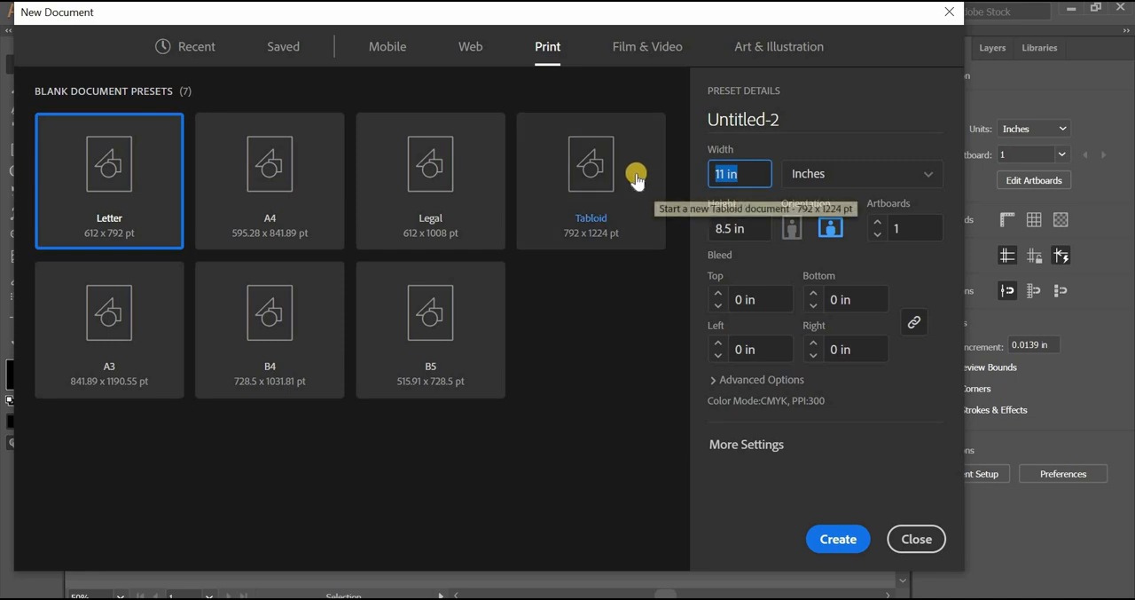
pyautogui.write('10')
pyautogui.press('Tab')
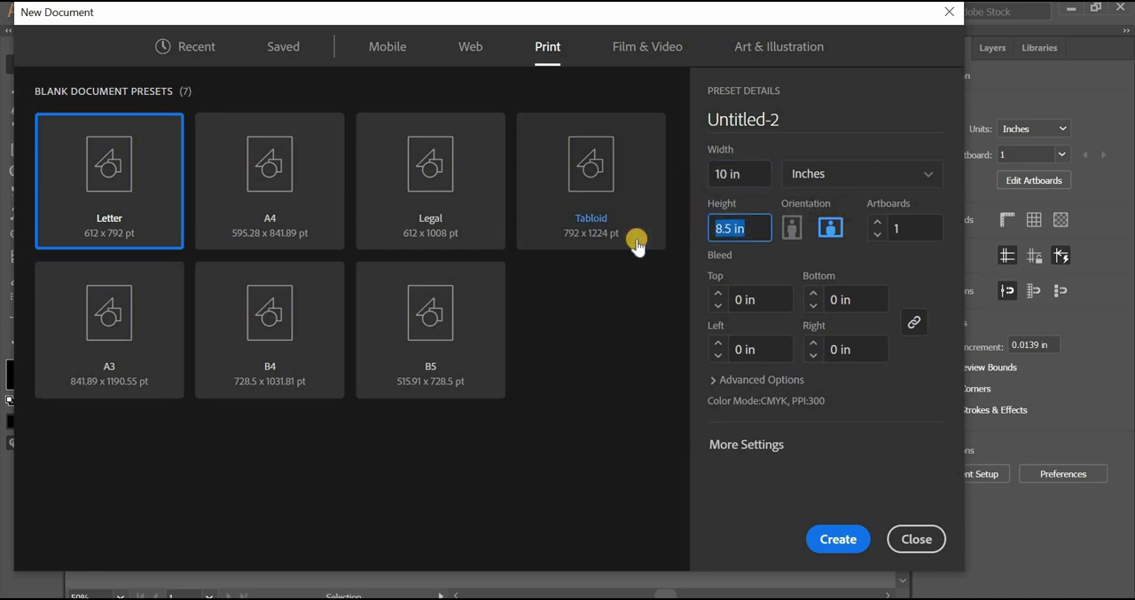
pyautogui.write('3')
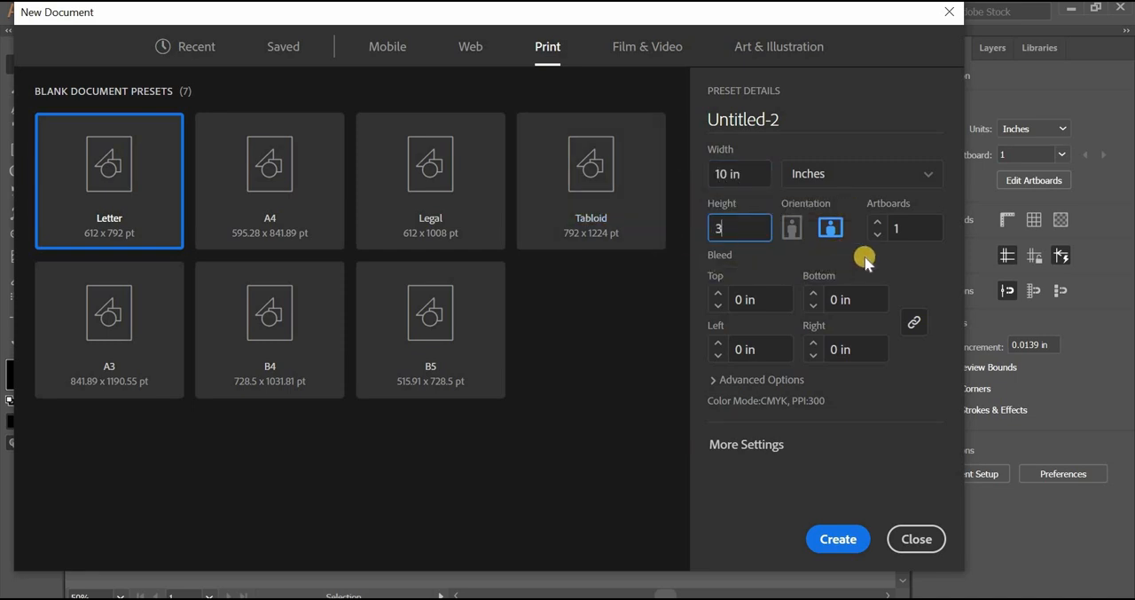
pyautogui.click(840, 539)
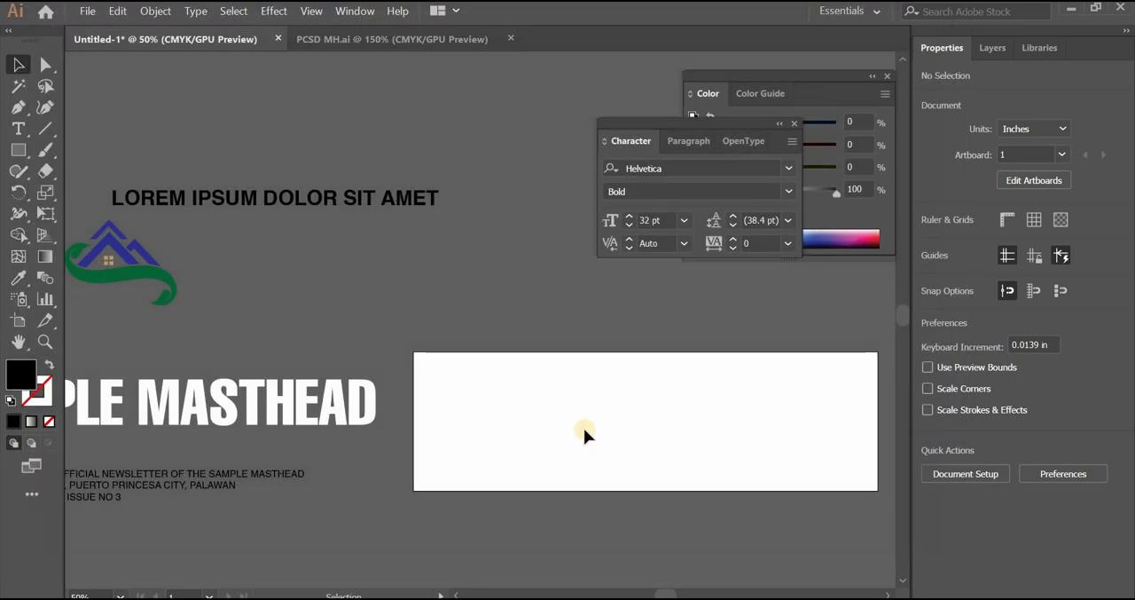
# Reposition the LOREM IPSUM DOLOR SIT AMET heading beside the building graphic and shift the house logo further left beneath it
pyautogui.press('space')
pyautogui.moveTo(678, 419); pyautogui.dragTo(434, 442)
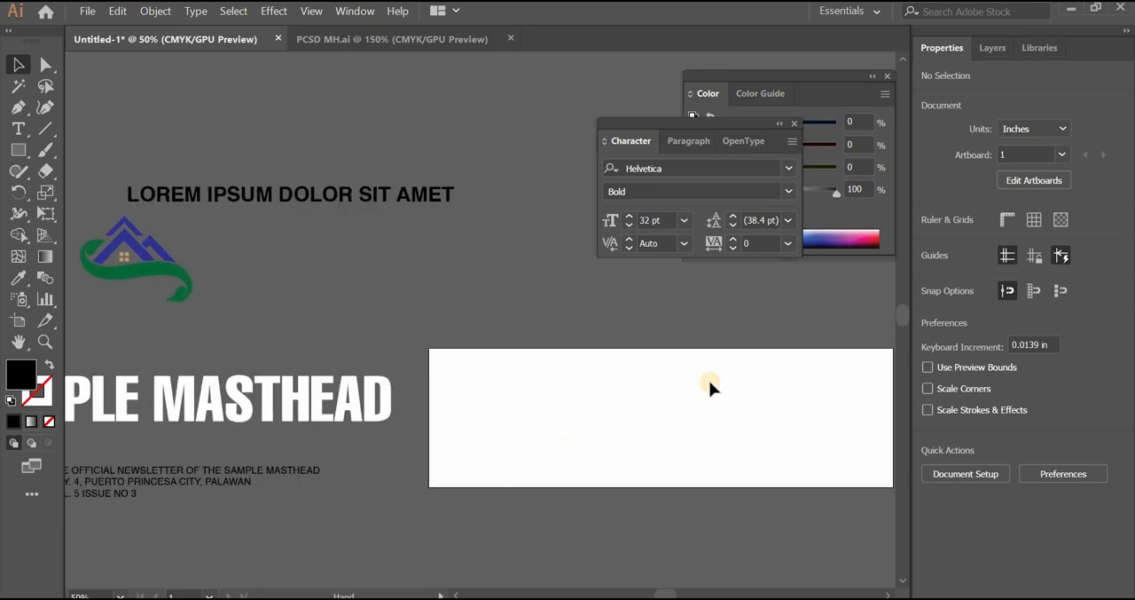
pyautogui.moveTo(624, 404); pyautogui.dragTo(718, 442)
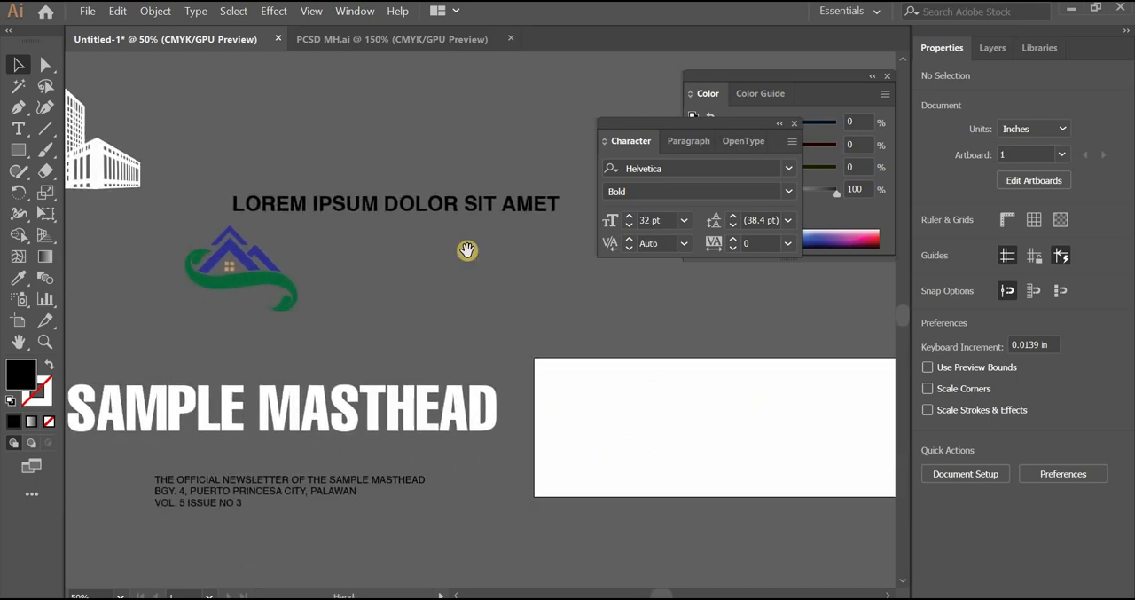
pyautogui.moveTo(467, 251); pyautogui.dragTo(517, 256)
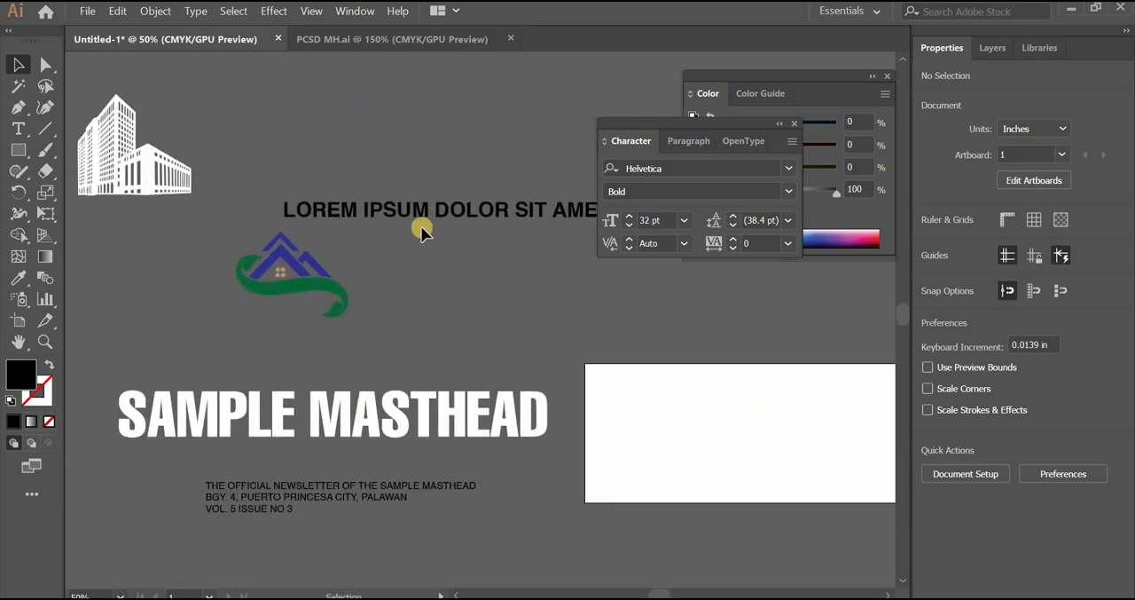
pyautogui.moveTo(459, 221); pyautogui.dragTo(413, 195)
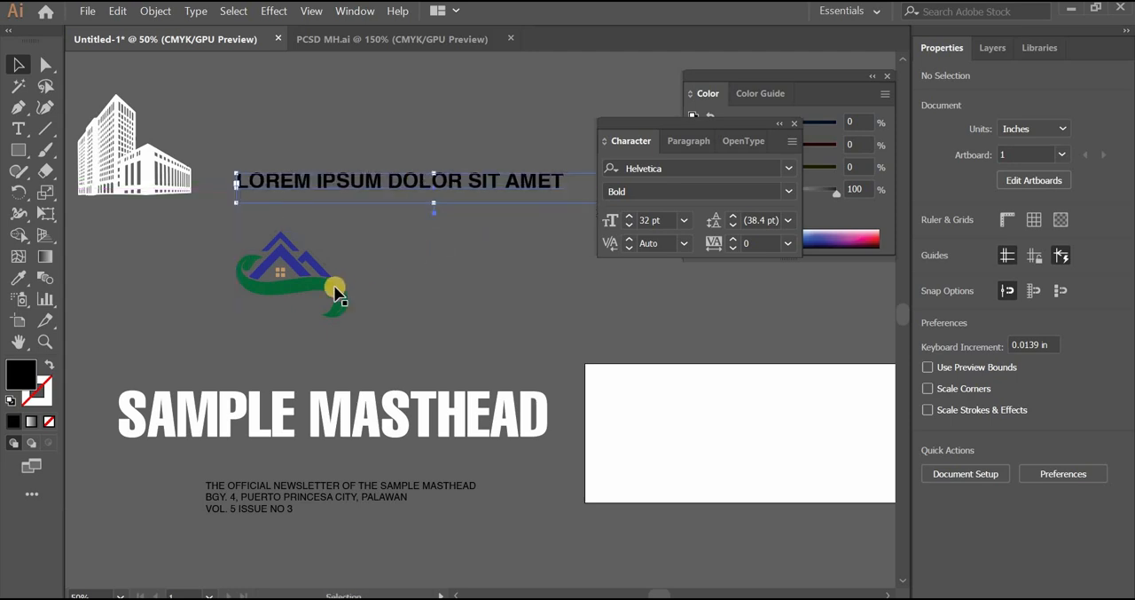
pyautogui.click(251, 291)
pyautogui.moveTo(251, 291); pyautogui.dragTo(175, 289)
# Move the SAMPLE MASTHEAD title up closer to the logo and shorten its text frame to about 1.28 in high
pyautogui.click(316, 380)
pyautogui.moveTo(342, 399); pyautogui.dragTo(343, 366)
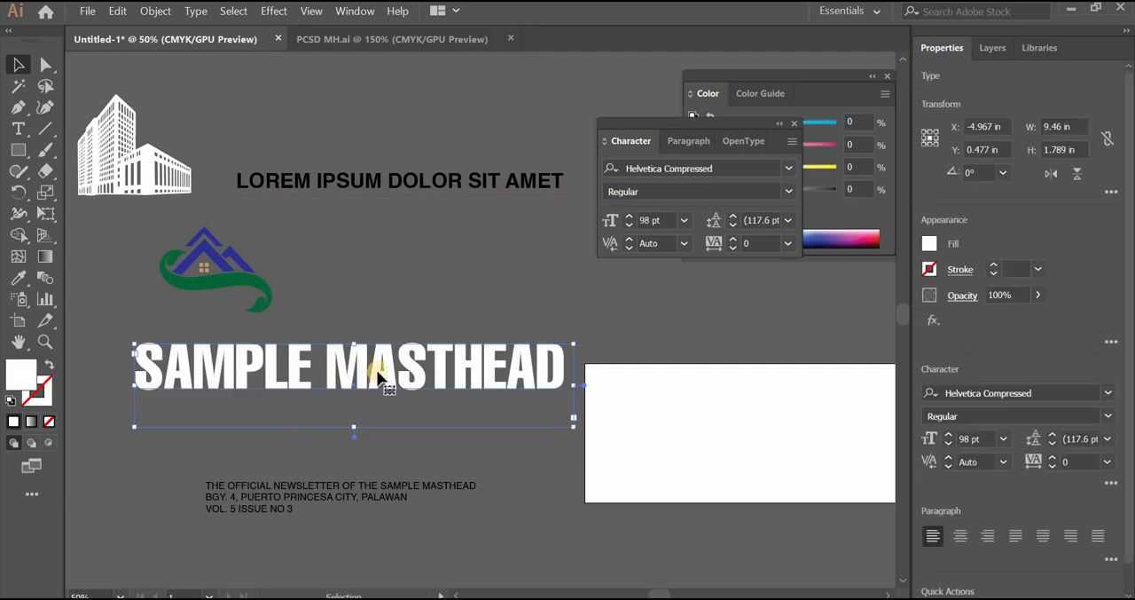
pyautogui.moveTo(359, 404); pyautogui.dragTo(358, 403)
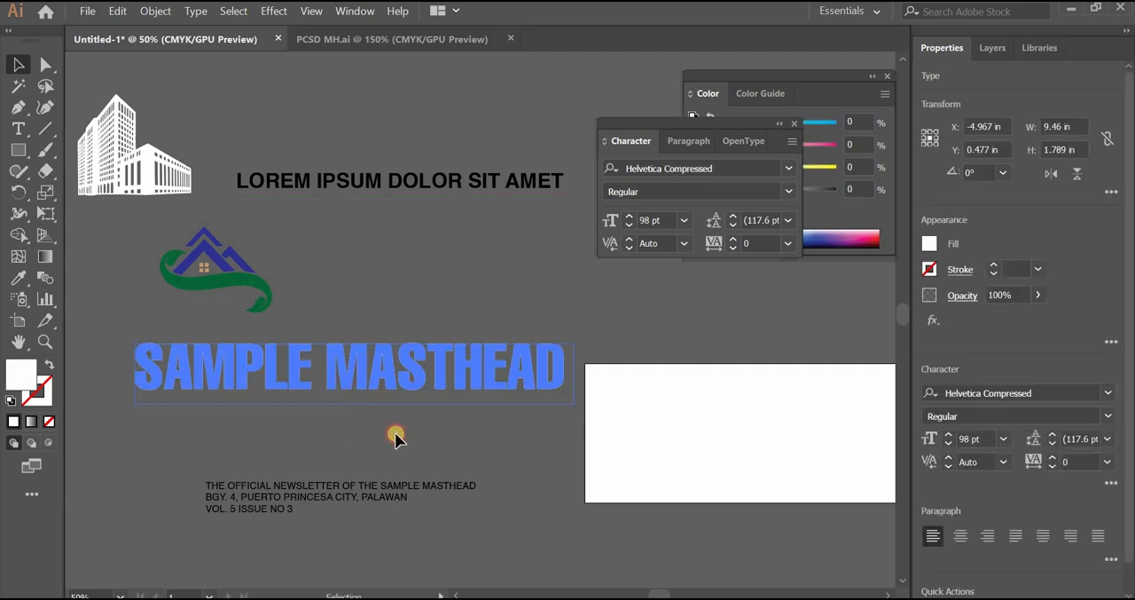
pyautogui.click(402, 450)
# Move the house logo onto the artboard, near its upper-left corner
pyautogui.moveTo(406, 458); pyautogui.dragTo(382, 376)
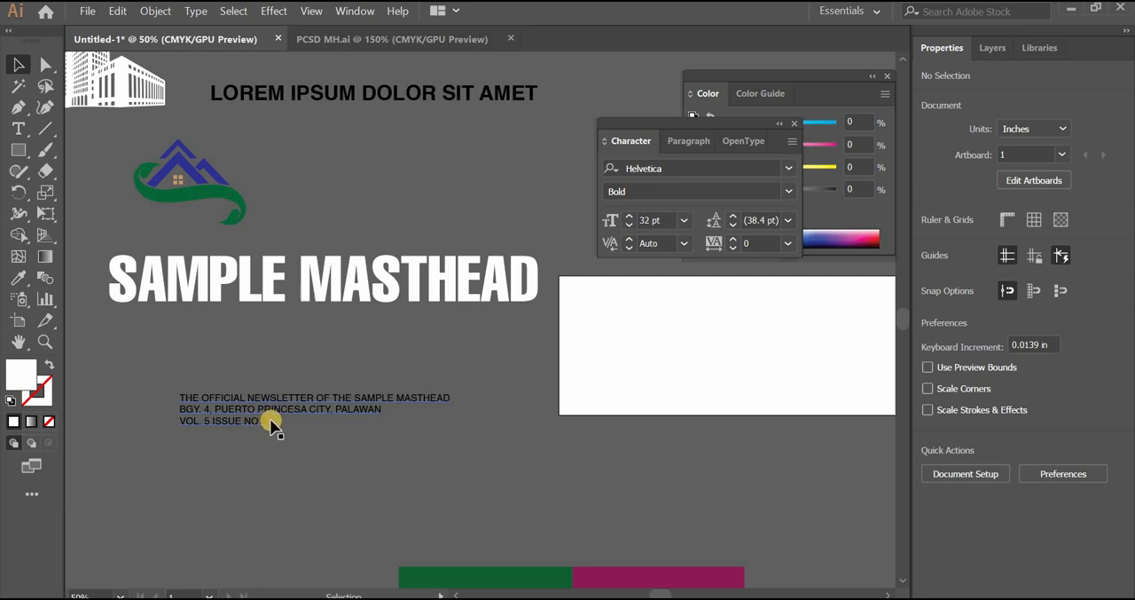
pyautogui.press('space')
pyautogui.moveTo(502, 297); pyautogui.dragTo(580, 413)
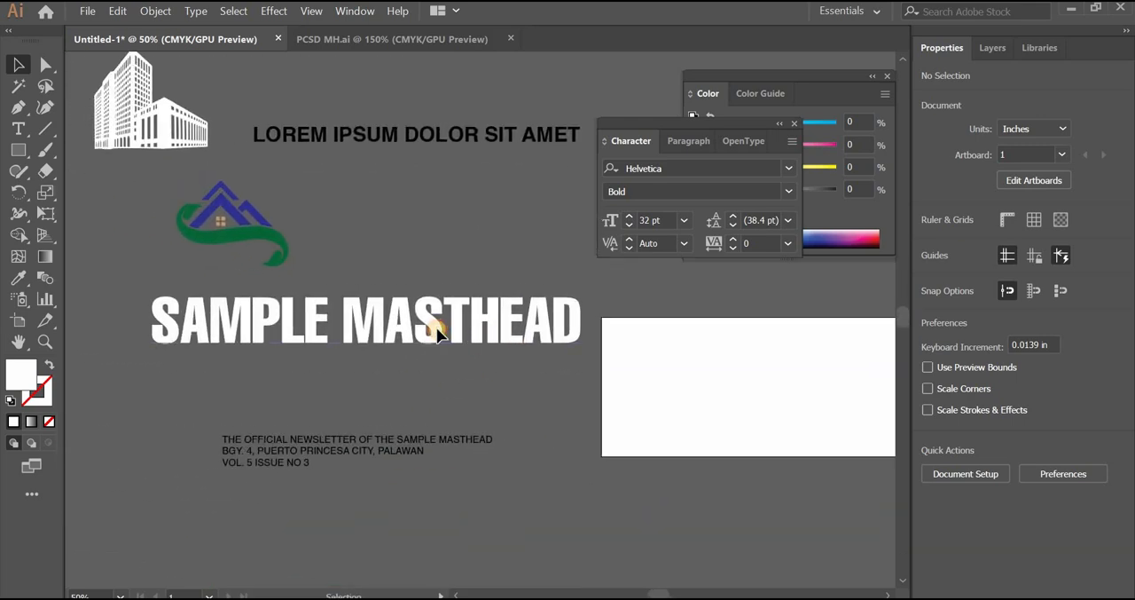
pyautogui.moveTo(435, 328); pyautogui.dragTo(372, 328)
pyautogui.moveTo(267, 251); pyautogui.dragTo(483, 399)
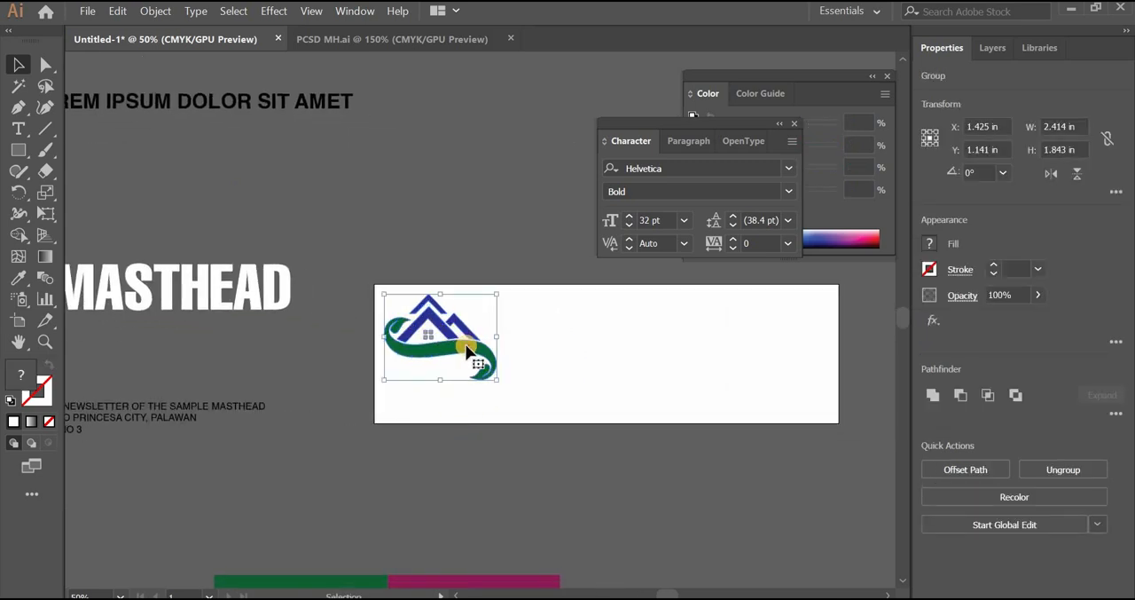
pyautogui.moveTo(467, 346)
pyautogui.mouseDown()
pyautogui.moveTo(431, 337)
pyautogui.moveTo(503, 361)
pyautogui.moveTo(471, 350)
pyautogui.moveTo(483, 353)
pyautogui.mouseUp()
# Scale the logo down to about 2.2 in wide by 1.68 in high and fit it closer to the artboard's upper-left corner
pyautogui.moveTo(409, 457)
pyautogui.mouseDown()
pyautogui.moveTo(367, 449)
pyautogui.moveTo(399, 445)
pyautogui.mouseUp()
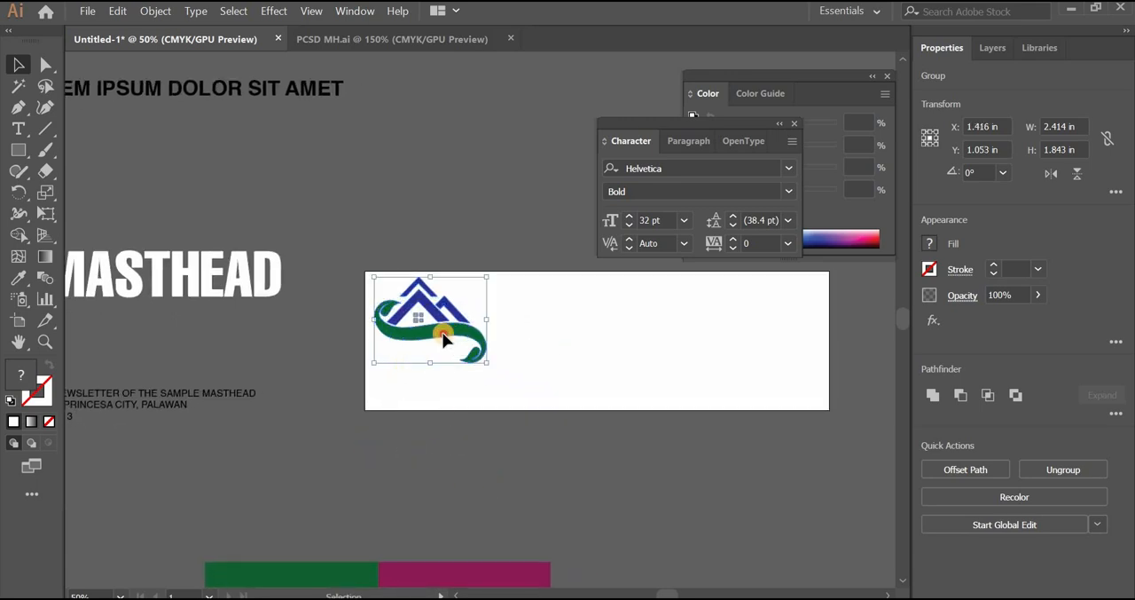
pyautogui.moveTo(443, 337); pyautogui.dragTo(440, 340)
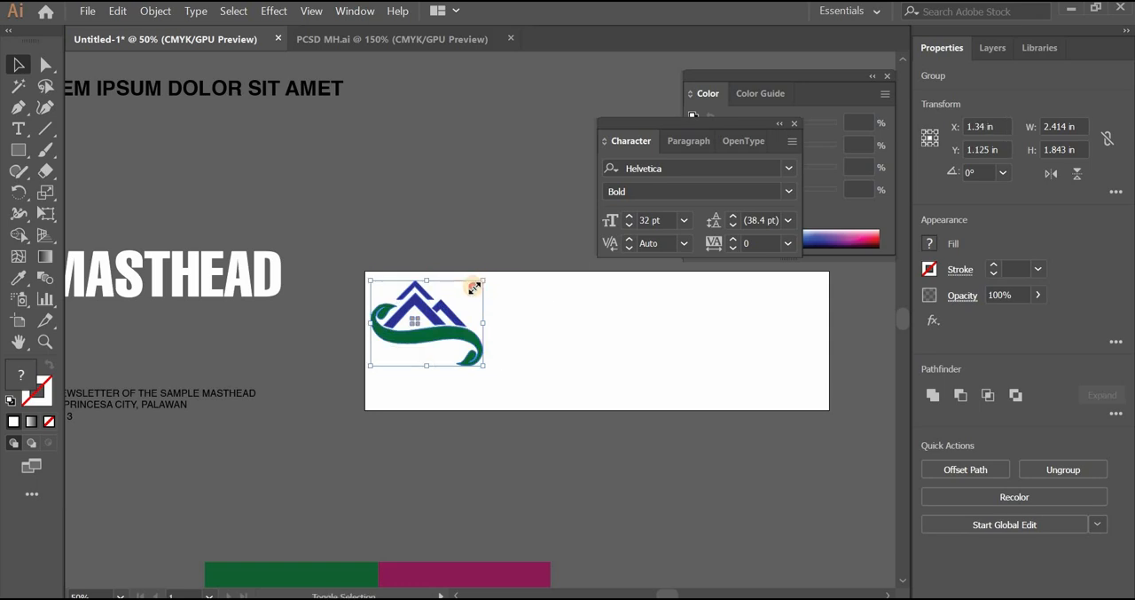
pyautogui.moveTo(474, 287); pyautogui.dragTo(464, 294)
pyautogui.moveTo(449, 330); pyautogui.dragTo(462, 324)
pyautogui.click(597, 387)
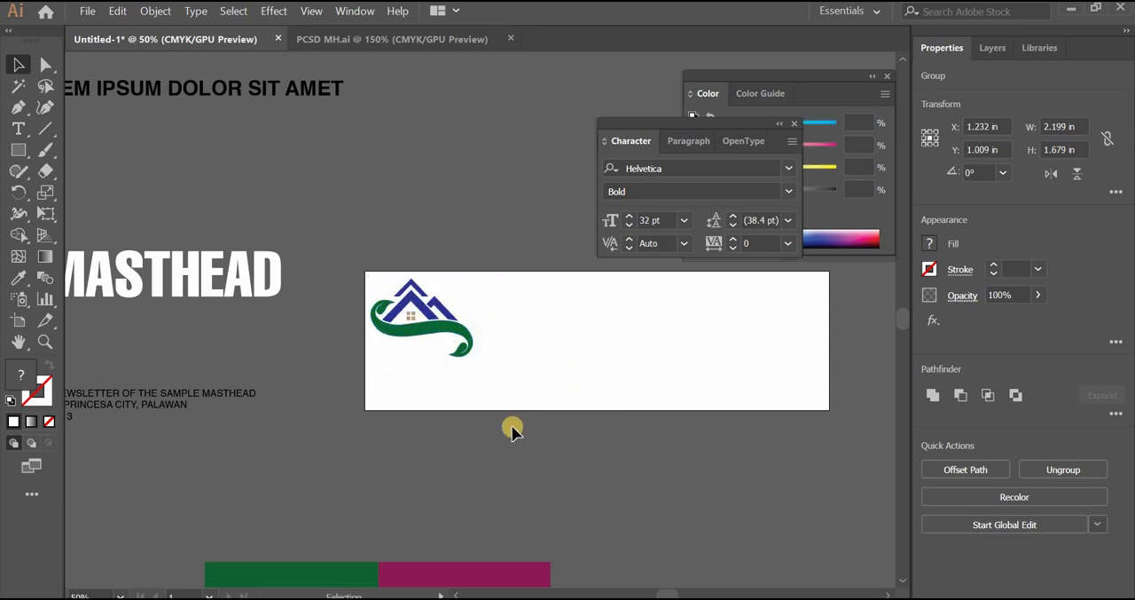
# Draw a rectangle about 8.29 in wide by 1.9 in high above the artboard and fill it with the logo's green
pyautogui.moveTo(454, 431); pyautogui.dragTo(549, 461)
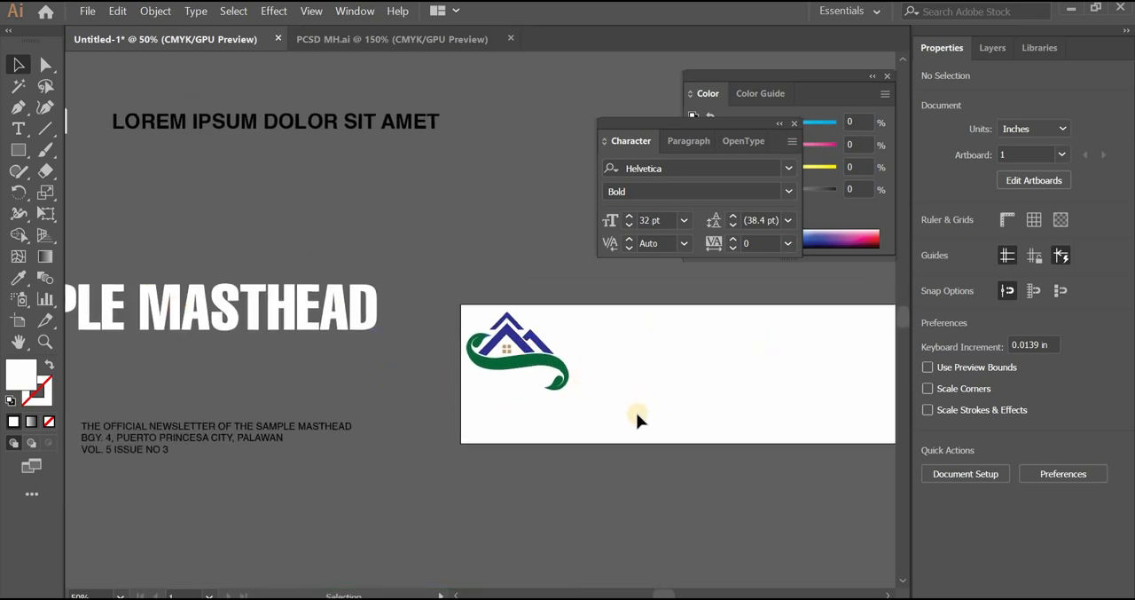
pyautogui.moveTo(673, 363); pyautogui.dragTo(445, 372)
pyautogui.click(18, 149)
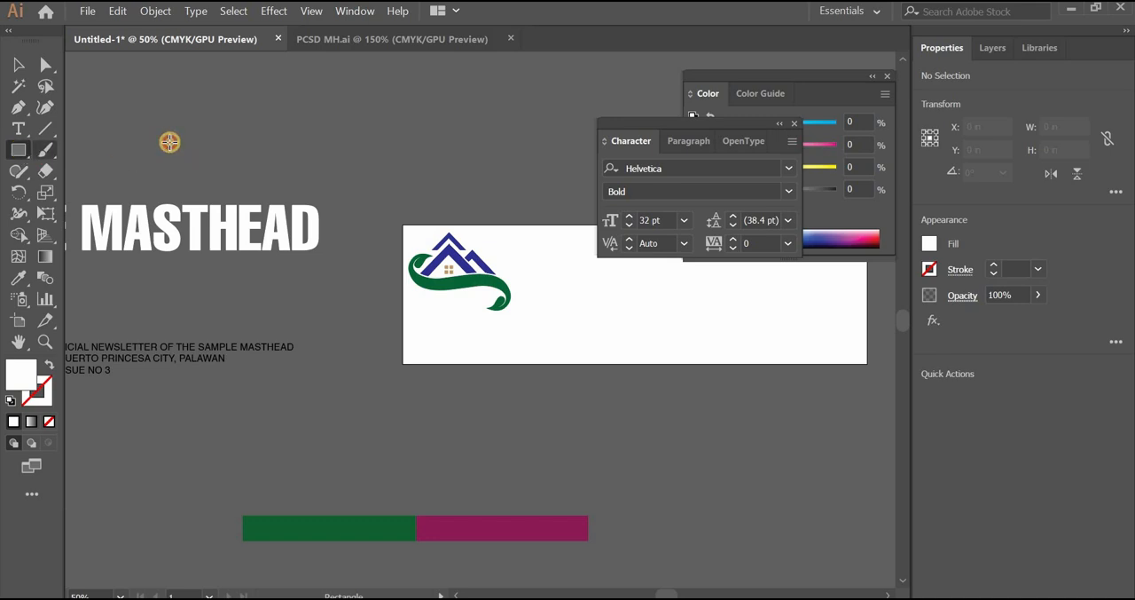
pyautogui.moveTo(167, 110); pyautogui.dragTo(551, 198)
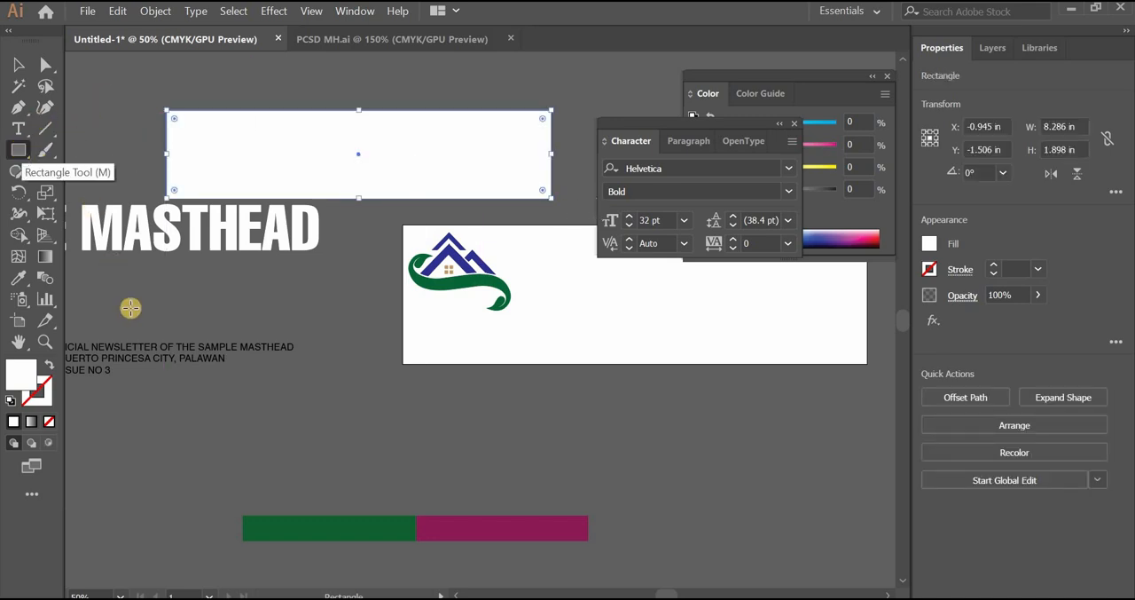
pyautogui.click(20, 280)
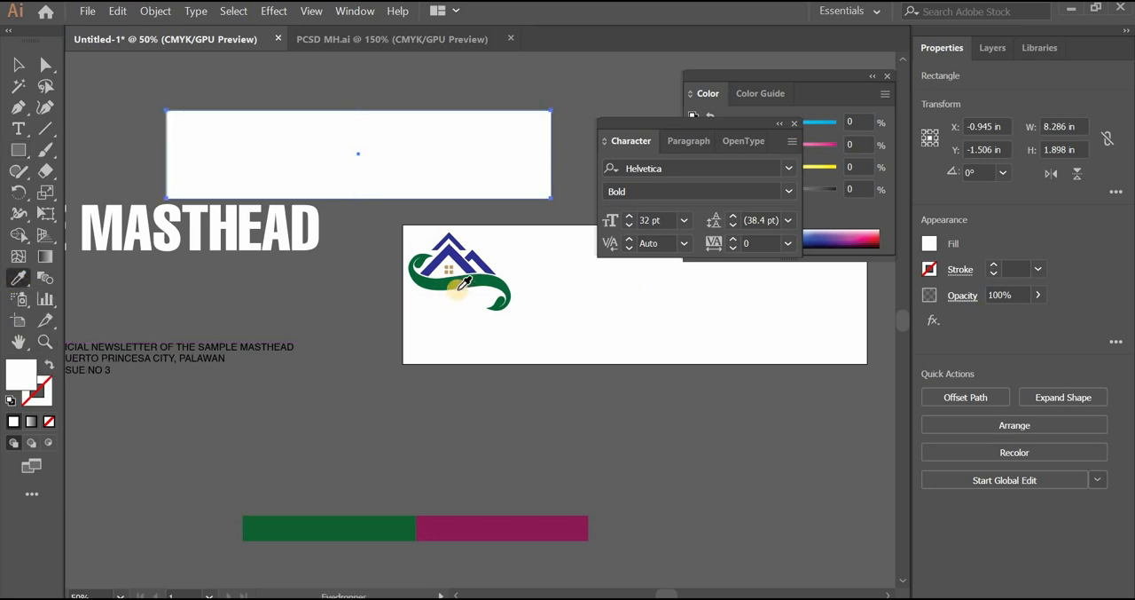
pyautogui.click(416, 256)
# Place the green rectangle across the lower part of the artboard, stretching it to 10 in wide and trimming it to 1.76 in high
pyautogui.click(10, 69)
pyautogui.moveTo(210, 118); pyautogui.dragTo(464, 327)
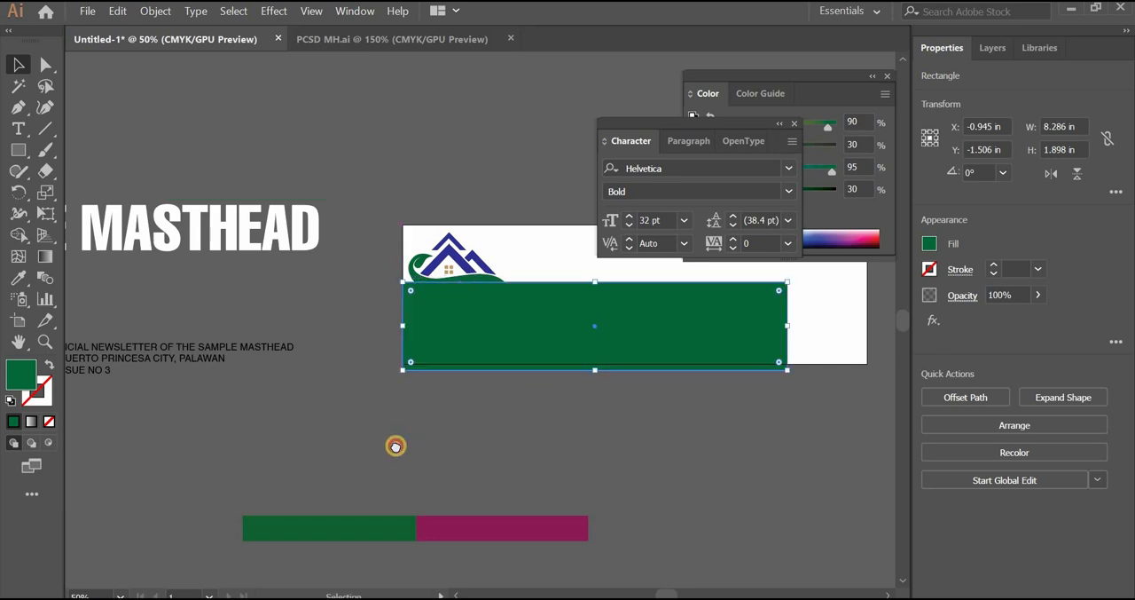
pyautogui.hscroll(5, 537, 346)
pyautogui.moveTo(553, 326); pyautogui.dragTo(632, 351)
pyautogui.moveTo(404, 362); pyautogui.dragTo(403, 364)
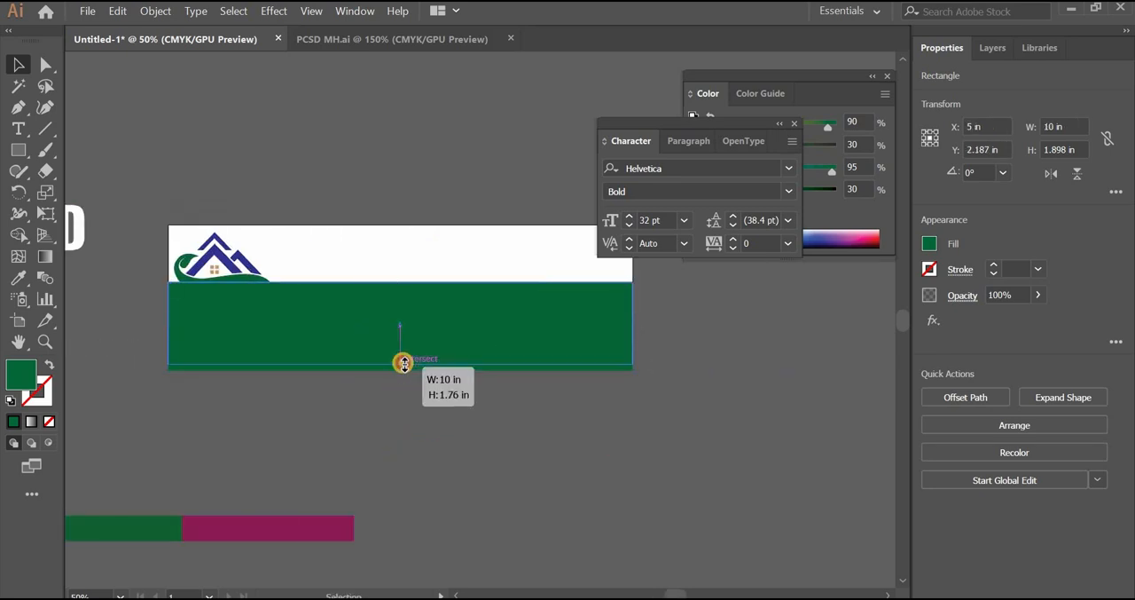
pyautogui.click(435, 410)
# Move the SAMPLE MASTHEAD title onto the green rectangle, centred horizontally on the artboard
pyautogui.moveTo(328, 435); pyautogui.dragTo(489, 428)
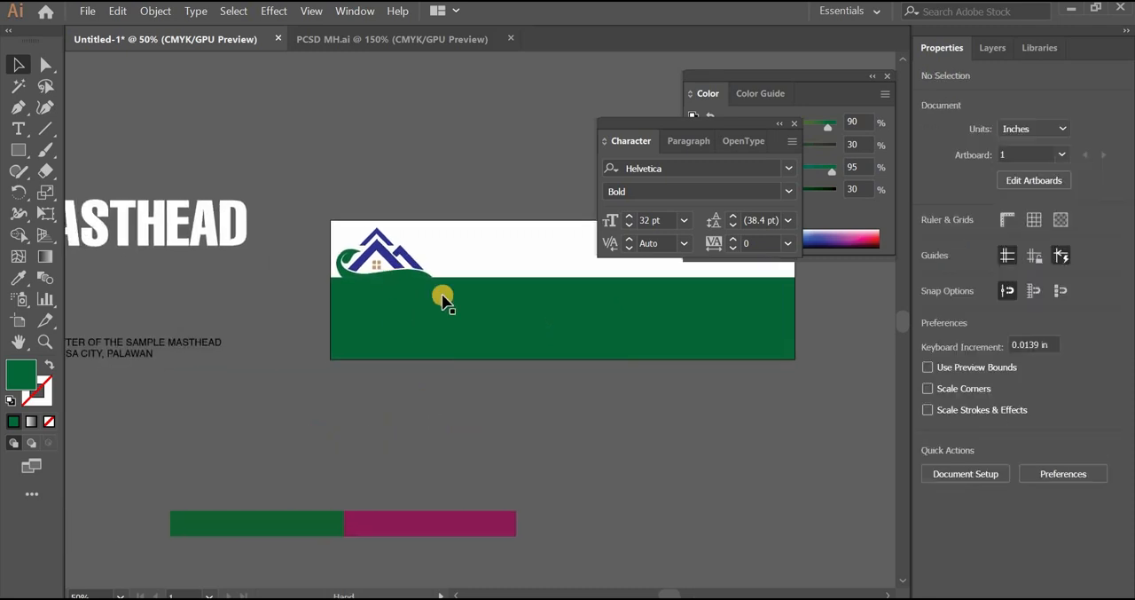
pyautogui.moveTo(271, 414); pyautogui.dragTo(260, 402)
pyautogui.moveTo(177, 222); pyautogui.dragTo(550, 126)
pyautogui.moveTo(395, 139); pyautogui.dragTo(360, 272)
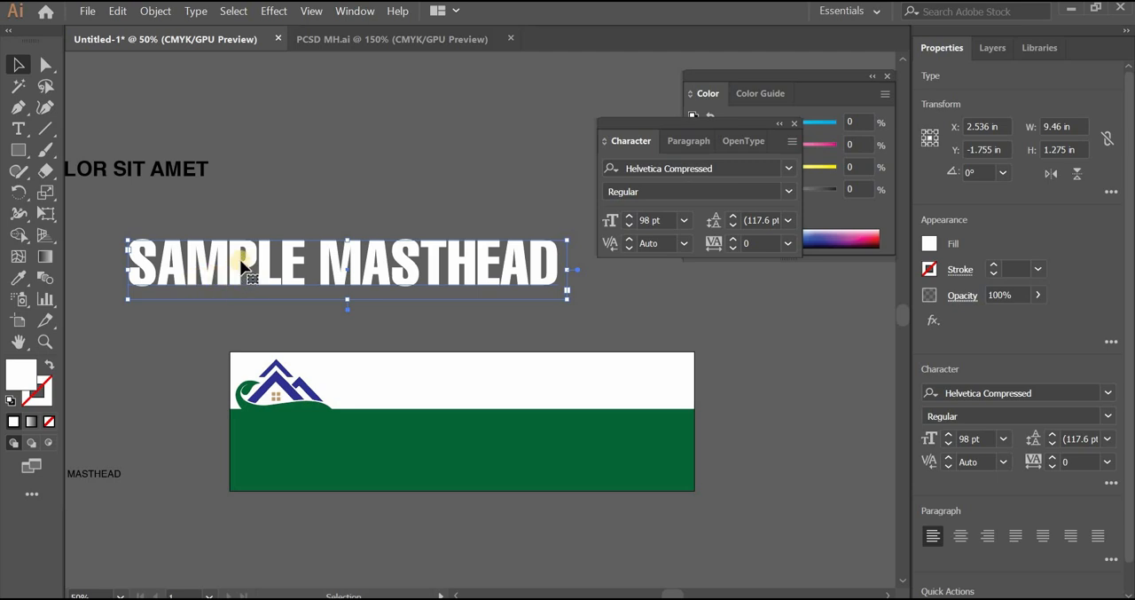
pyautogui.moveTo(369, 402); pyautogui.dragTo(358, 445)
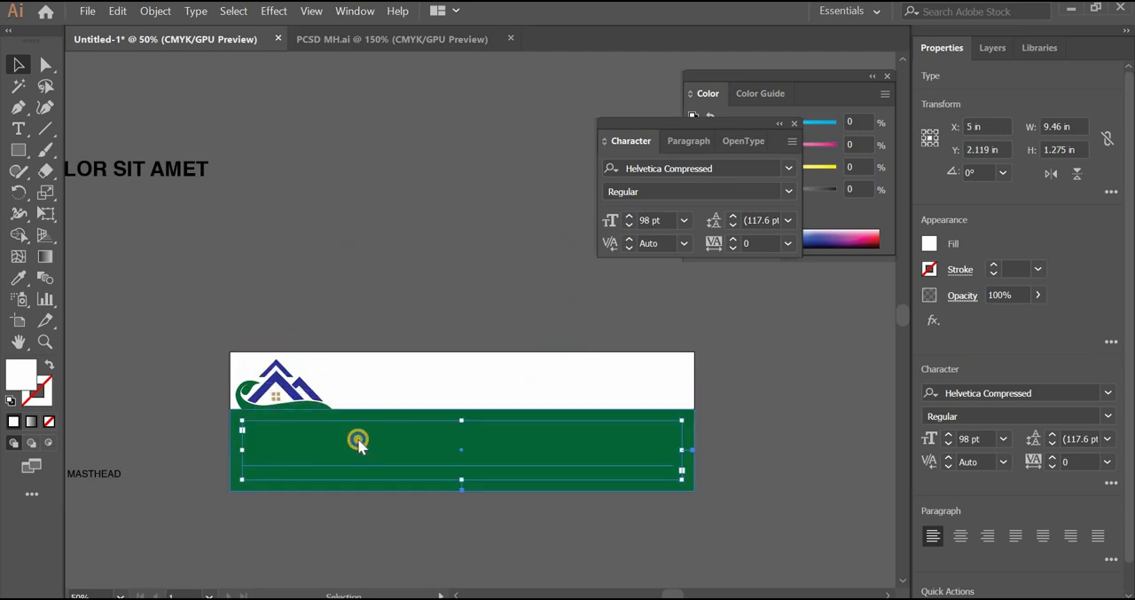
# Bring the SAMPLE MASTHEAD title to the front, over the green band
pyautogui.rightClick(358, 443)
pyautogui.moveTo(469, 355)
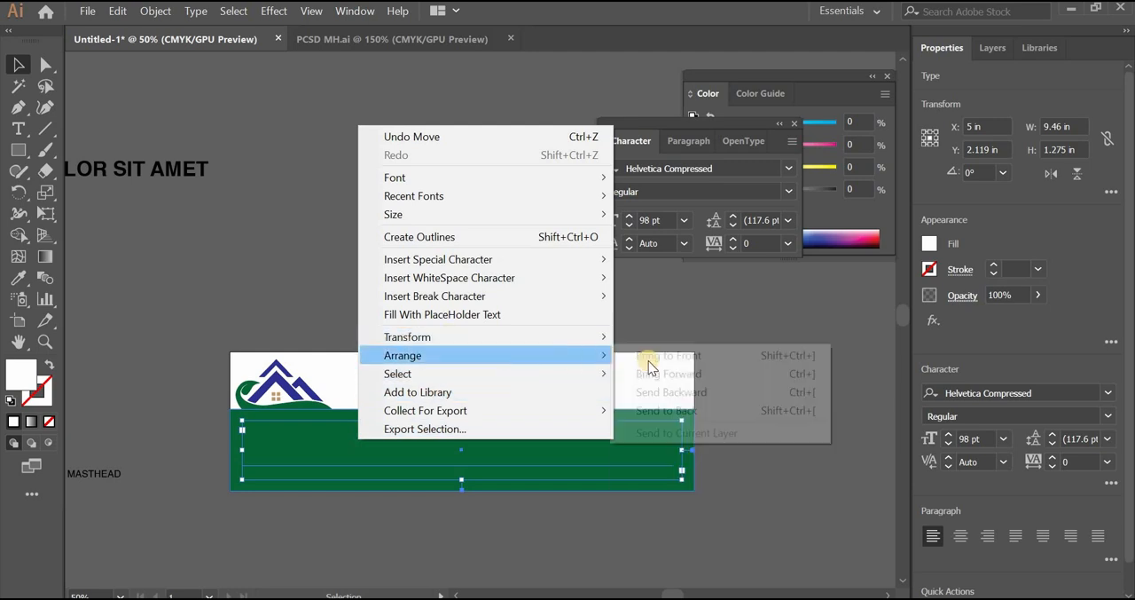
pyautogui.click(656, 355)
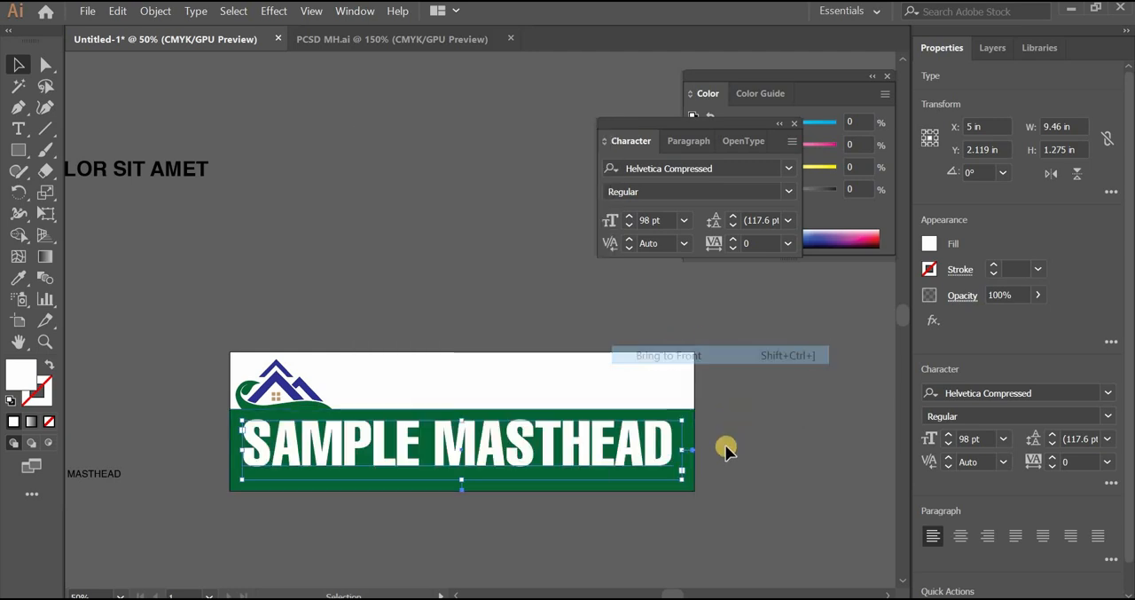
pyautogui.click(550, 527)
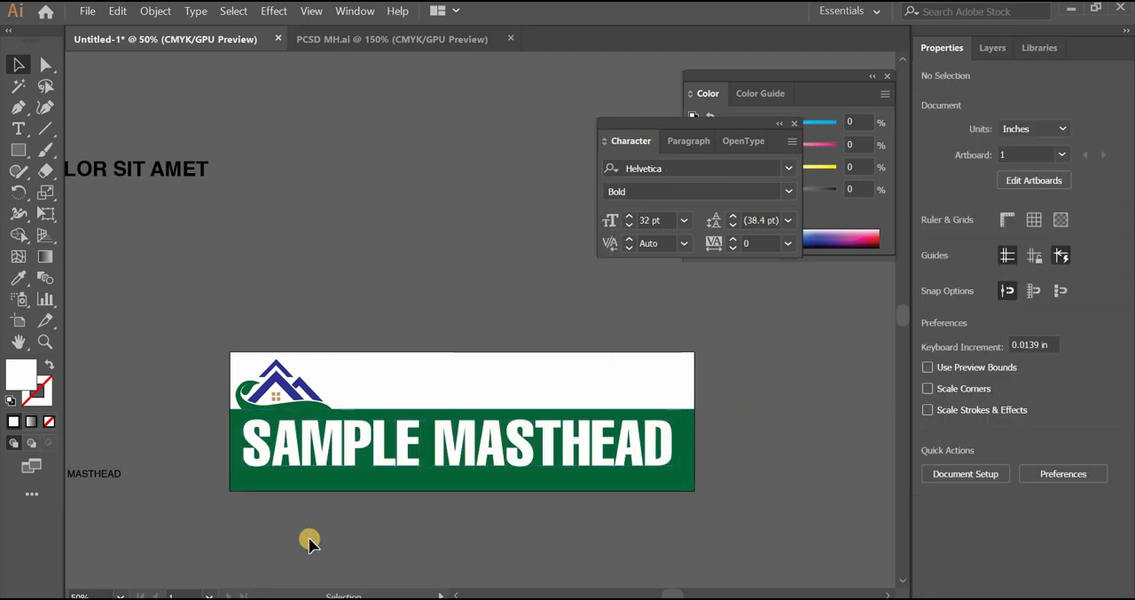
# Move the LOREM IPSUM DOLOR SIT AMET heading into the white area beside the logo, just above the green band
pyautogui.hscroll(-2, 198, 198)
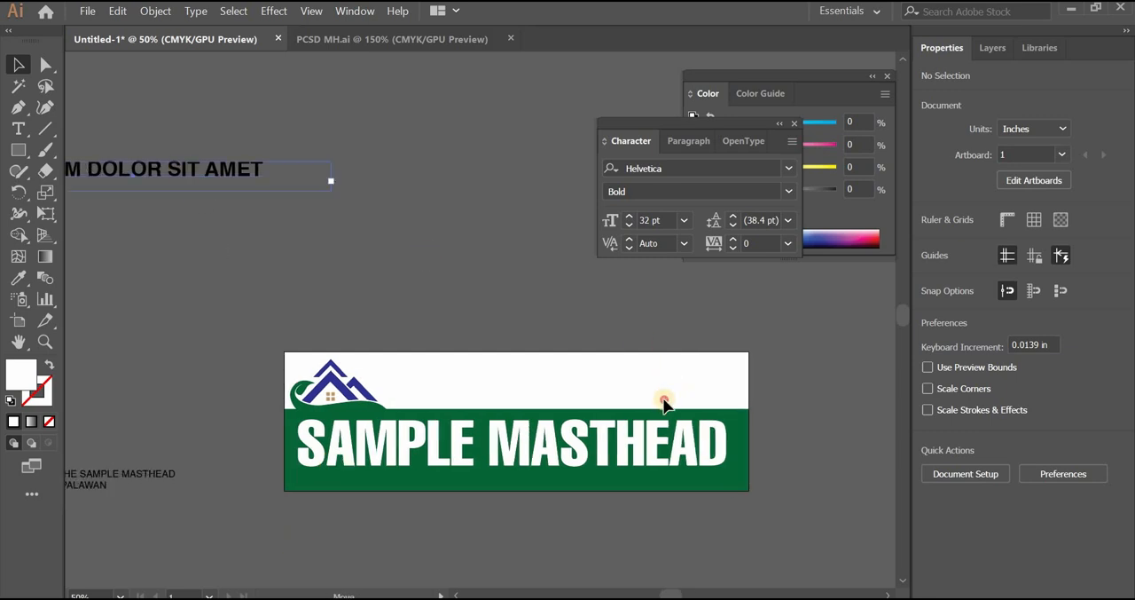
pyautogui.moveTo(664, 403); pyautogui.dragTo(641, 401)
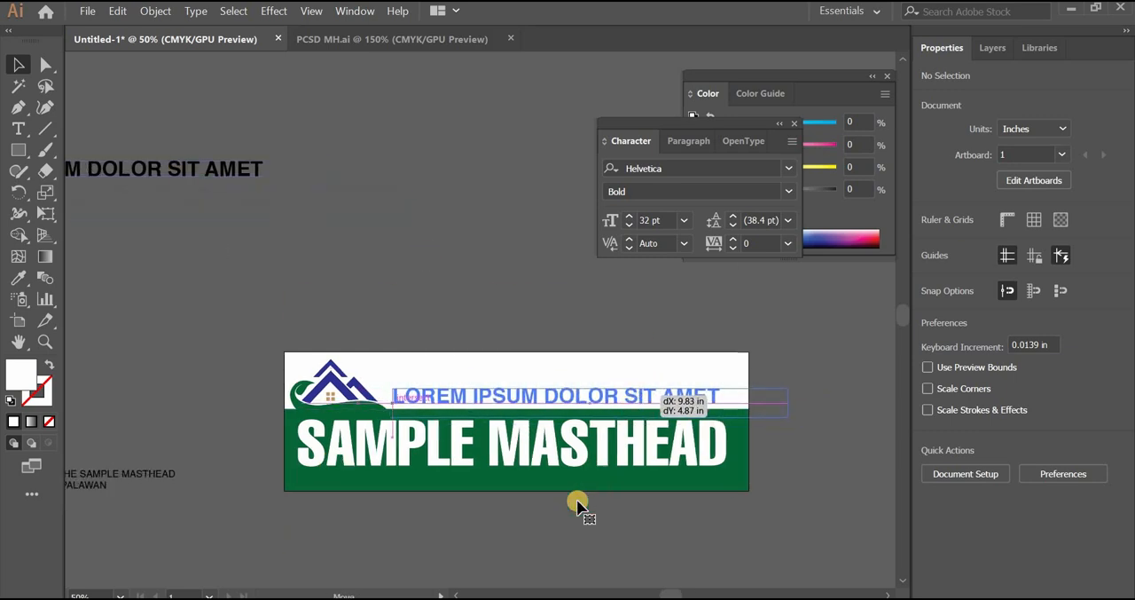
pyautogui.click(510, 526)
pyautogui.scroll(-4, 430, 383)
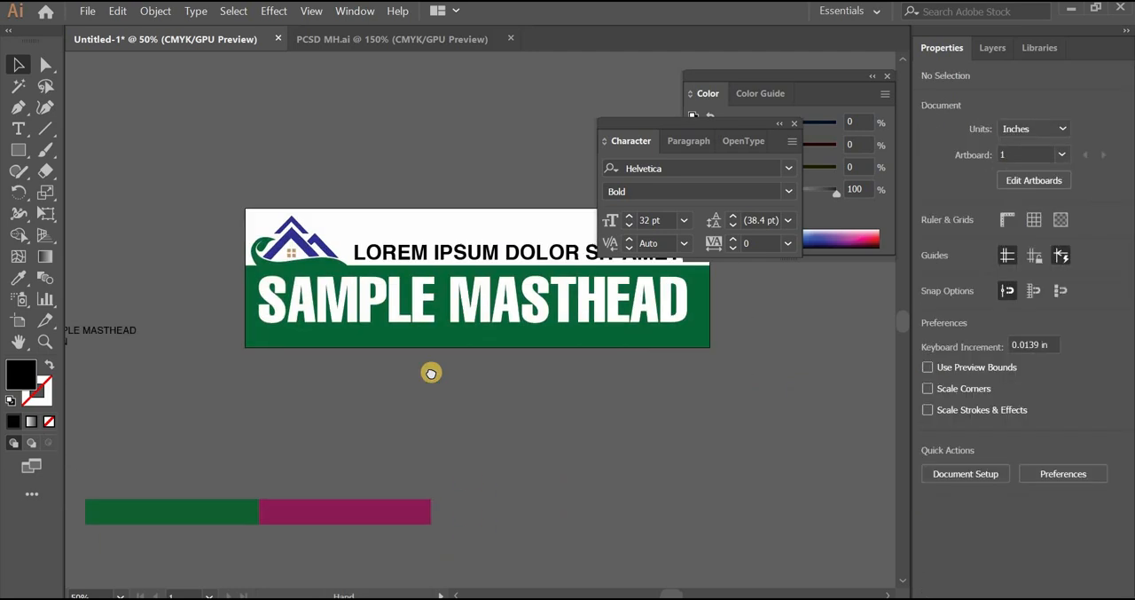
pyautogui.moveTo(299, 380); pyautogui.dragTo(408, 468)
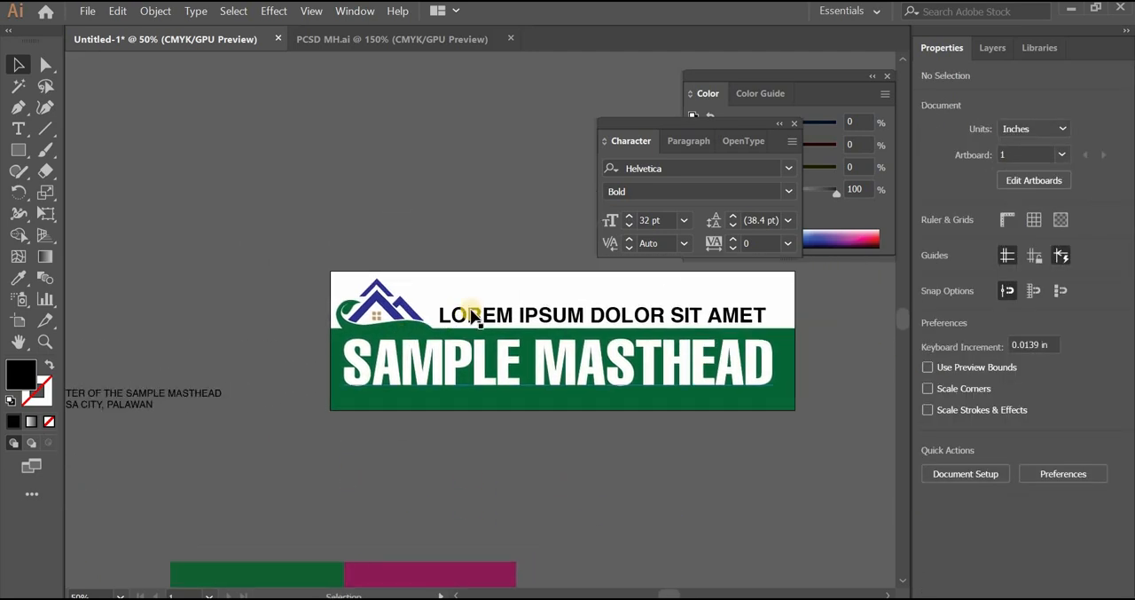
pyautogui.moveTo(466, 316); pyautogui.dragTo(466, 306)
# Cut the line THE OFFICIAL NEWSLETTER OF THE SAMPLE MASTHEAD from the text block and paste it into a new text frame about 8.76 by 0.47 in
pyautogui.moveTo(191, 440); pyautogui.dragTo(180, 408)
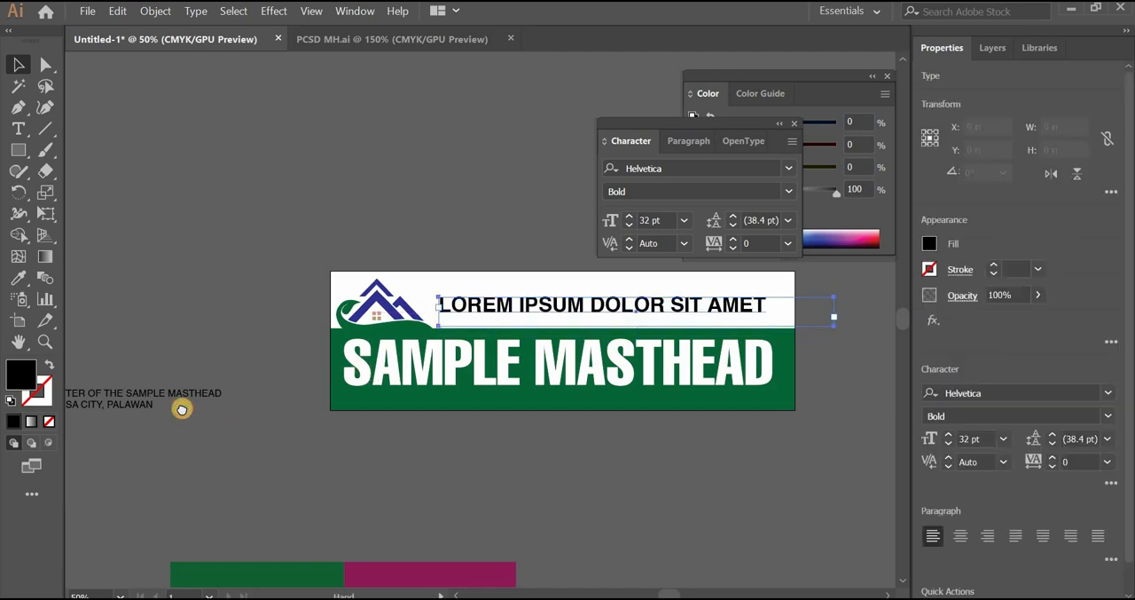
pyautogui.moveTo(259, 465); pyautogui.dragTo(401, 427)
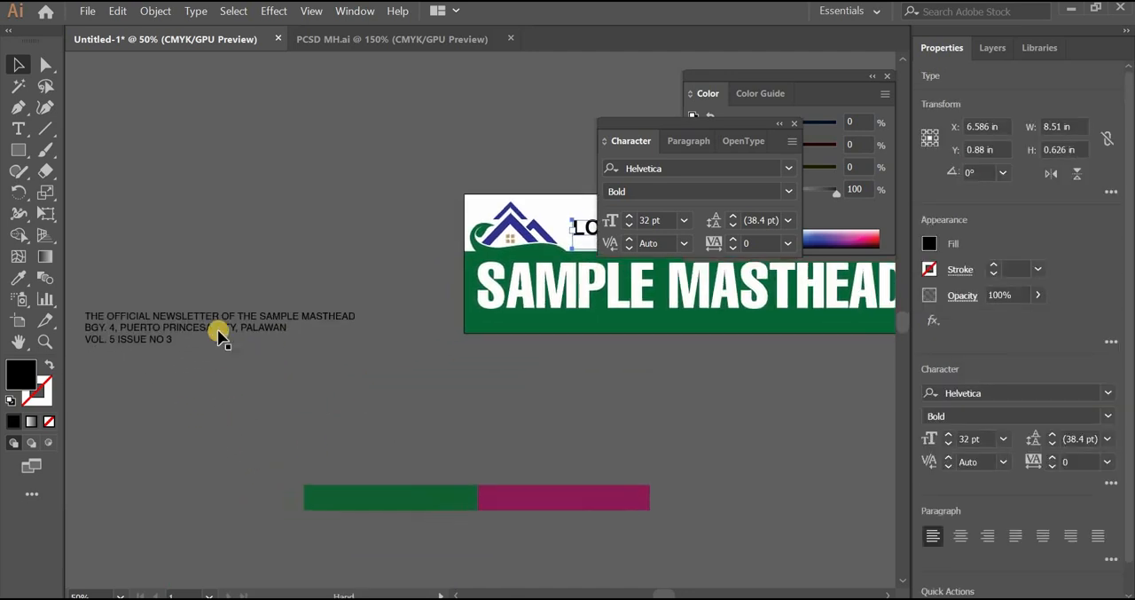
pyautogui.click(221, 332)
pyautogui.click(26, 130)
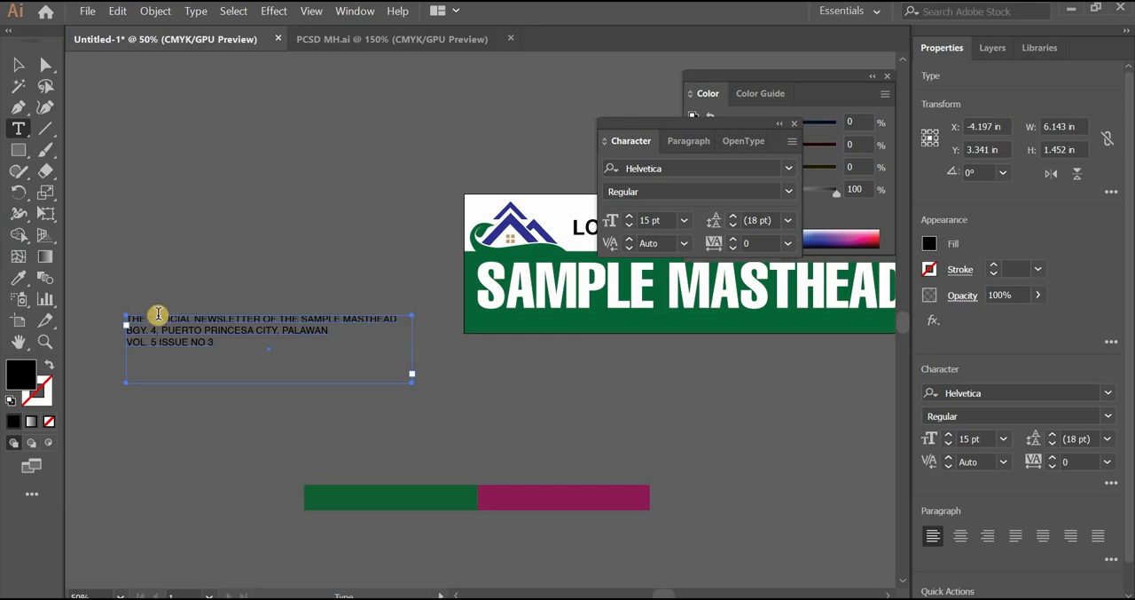
pyautogui.moveTo(208, 318); pyautogui.dragTo(131, 319)
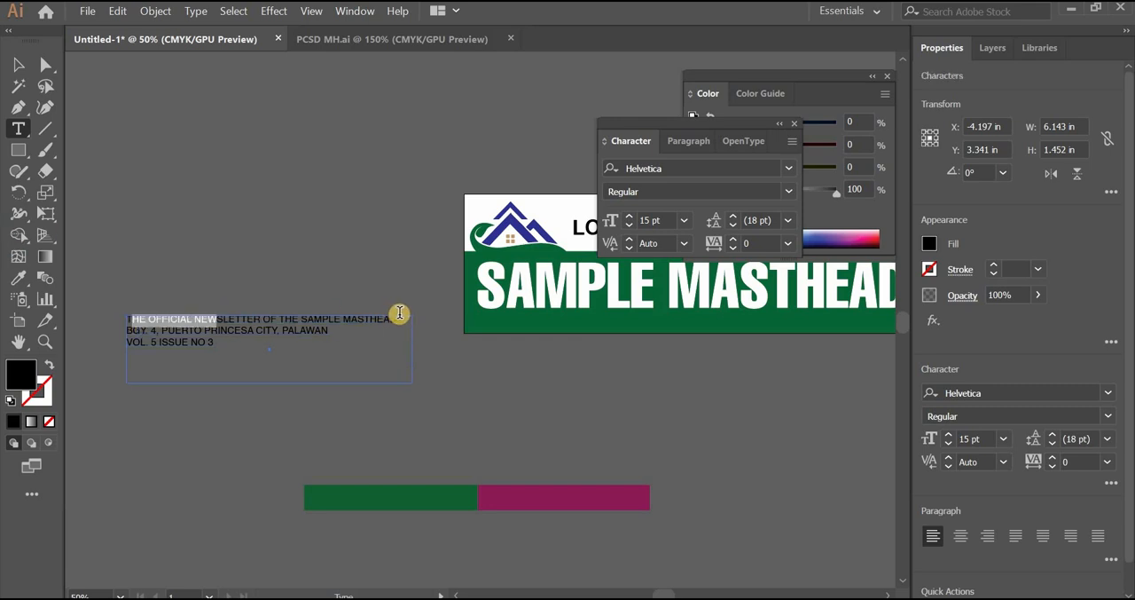
pyautogui.moveTo(248, 312); pyautogui.dragTo(88, 309)
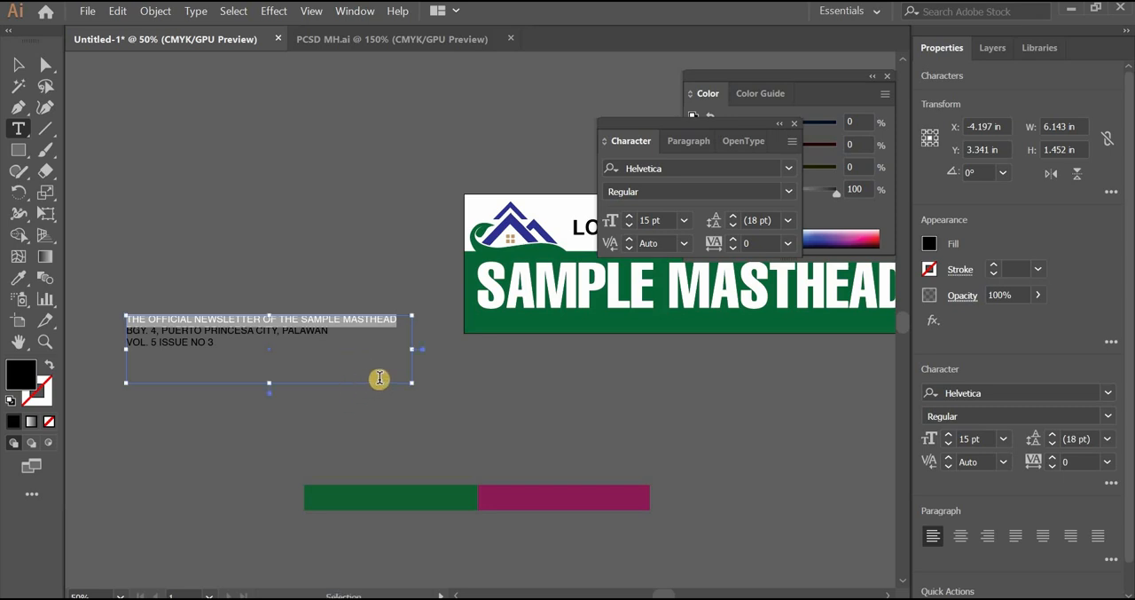
pyautogui.hotkey('ctrl', 'x')
pyautogui.moveTo(121, 141); pyautogui.dragTo(523, 171)
pyautogui.hotkey('ctrl', 'v')
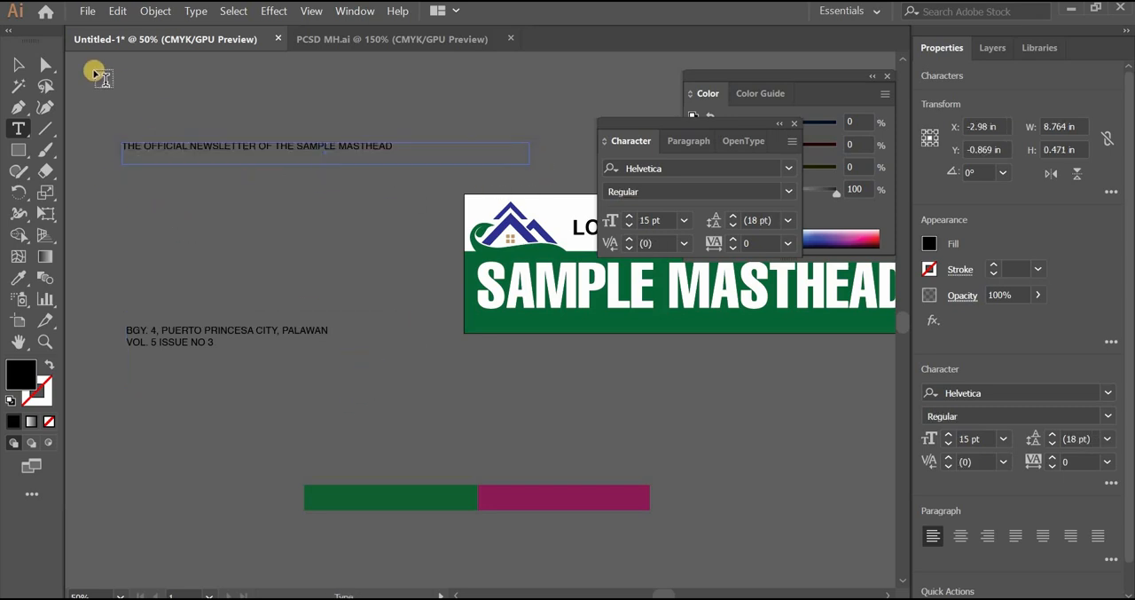
# Place the official newsletter line directly under the LOREM IPSUM heading, left-aligned with it and just above the green band
pyautogui.click(18, 64)
pyautogui.click(276, 209)
pyautogui.moveTo(330, 272); pyautogui.dragTo(125, 235)
pyautogui.moveTo(152, 113); pyautogui.dragTo(605, 215)
pyautogui.moveTo(530, 333); pyautogui.dragTo(262, 321)
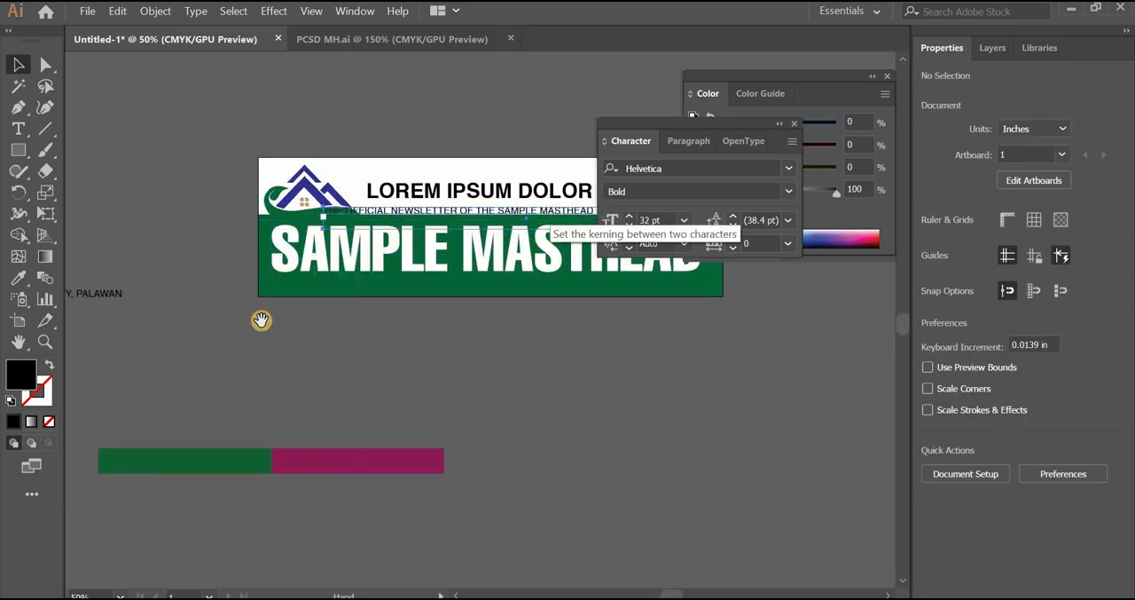
pyautogui.moveTo(320, 189); pyautogui.dragTo(329, 191)
pyautogui.moveTo(434, 377); pyautogui.dragTo(435, 389)
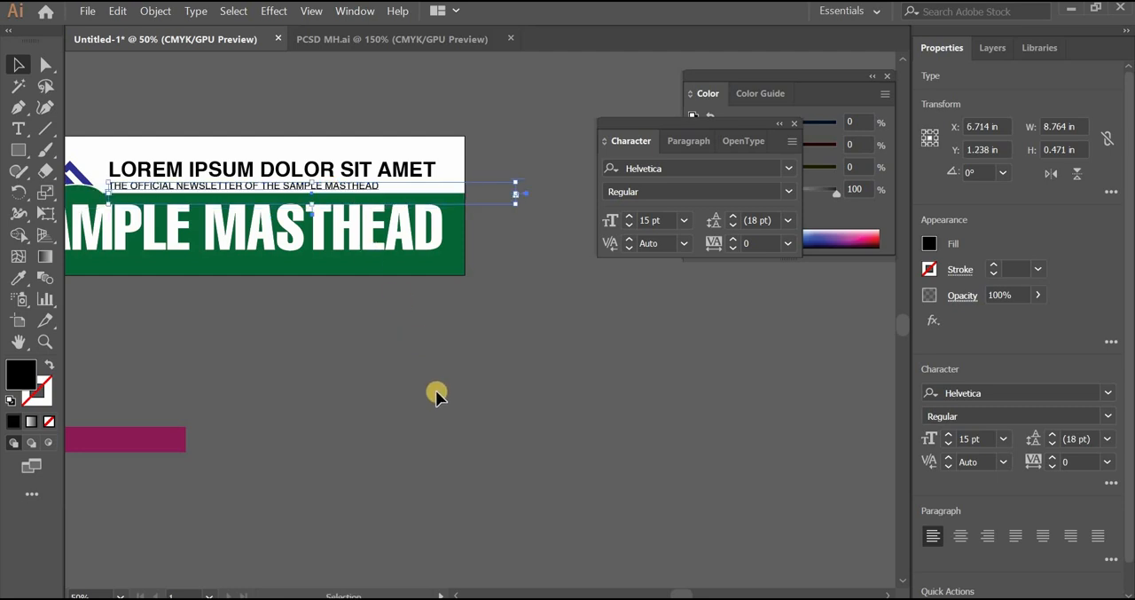
pyautogui.click(296, 415)
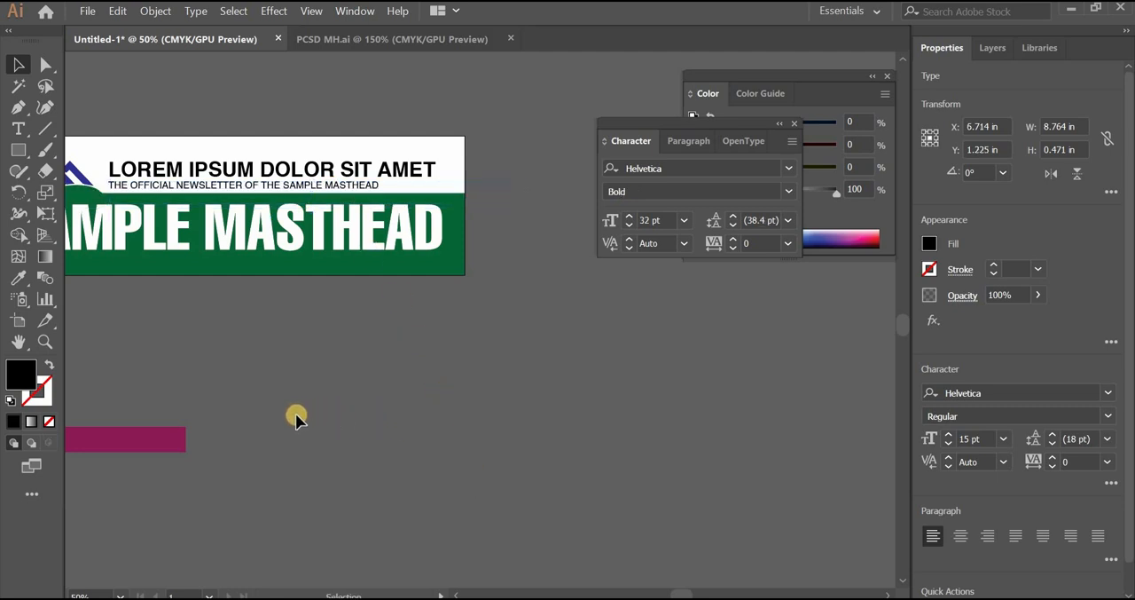
# Move the remaining address and issue text block to the empty area above and left of the artboard
pyautogui.moveTo(294, 420); pyautogui.dragTo(124, 419)
pyautogui.moveTo(436, 360); pyautogui.dragTo(439, 358)
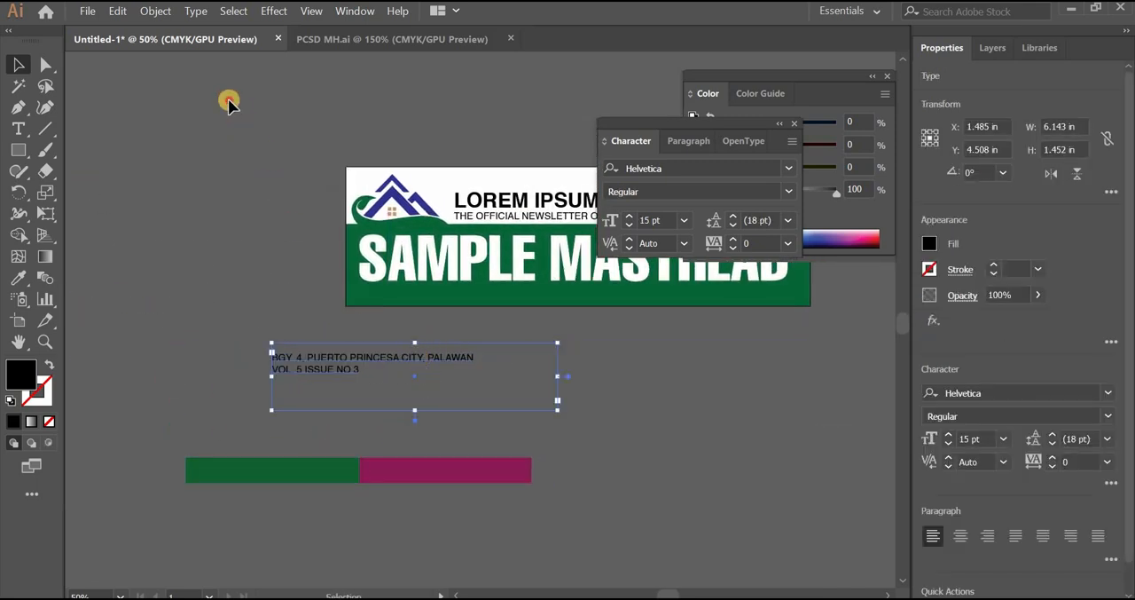
pyautogui.moveTo(229, 102); pyautogui.dragTo(230, 103)
# Fit the small green bar into the artboard's lower-left corner at about 7.06 by 0.35 in and fill it with the logo's blue
pyautogui.moveTo(299, 477); pyautogui.dragTo(530, 306)
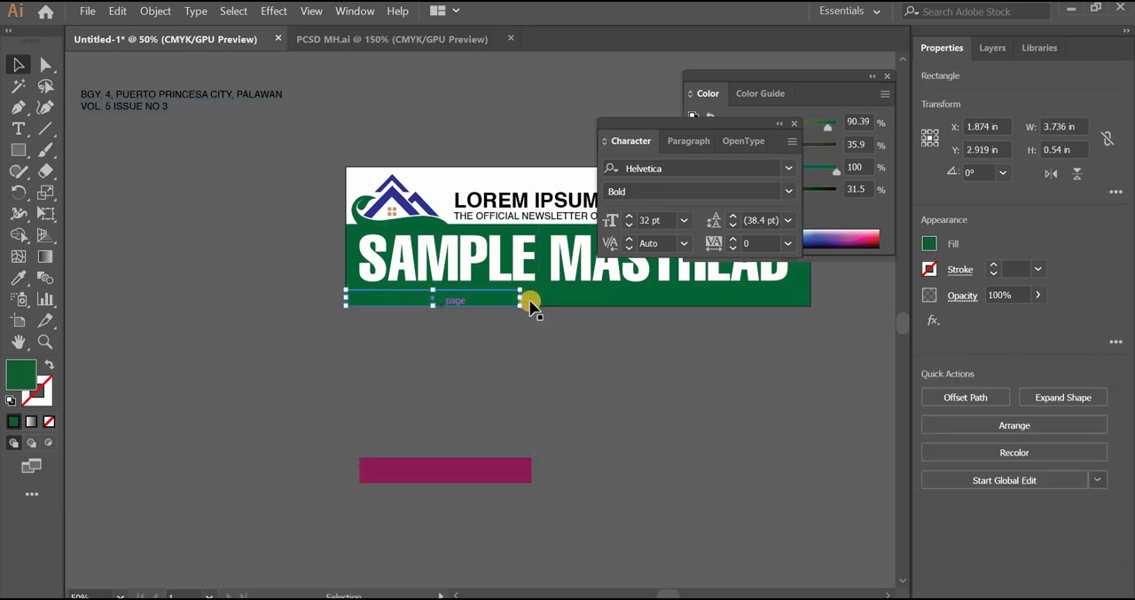
pyautogui.moveTo(646, 307); pyautogui.dragTo(675, 305)
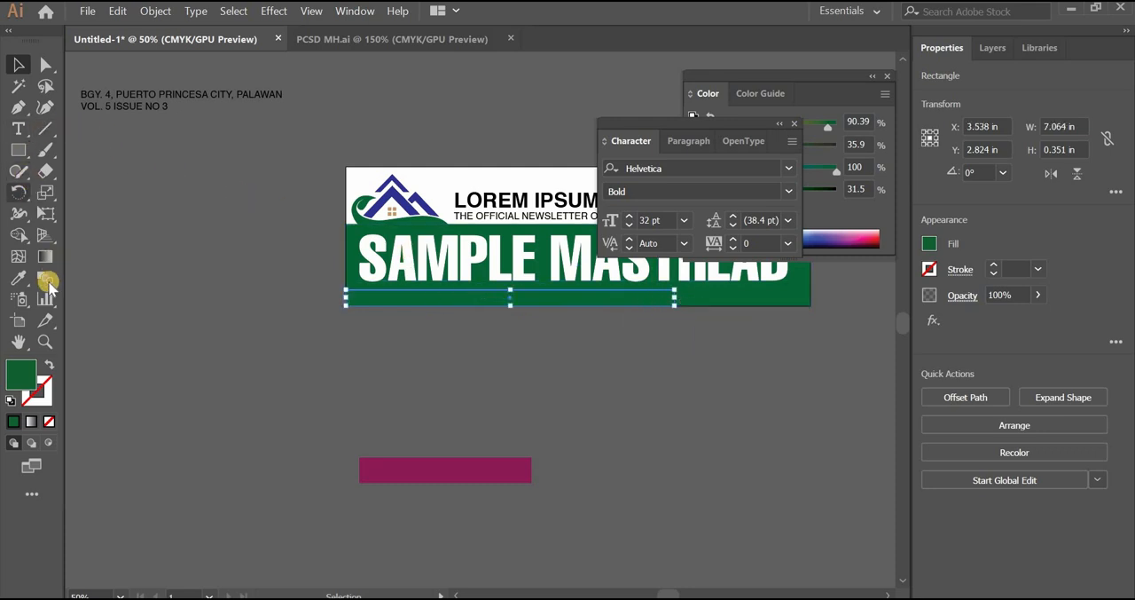
pyautogui.click(18, 277)
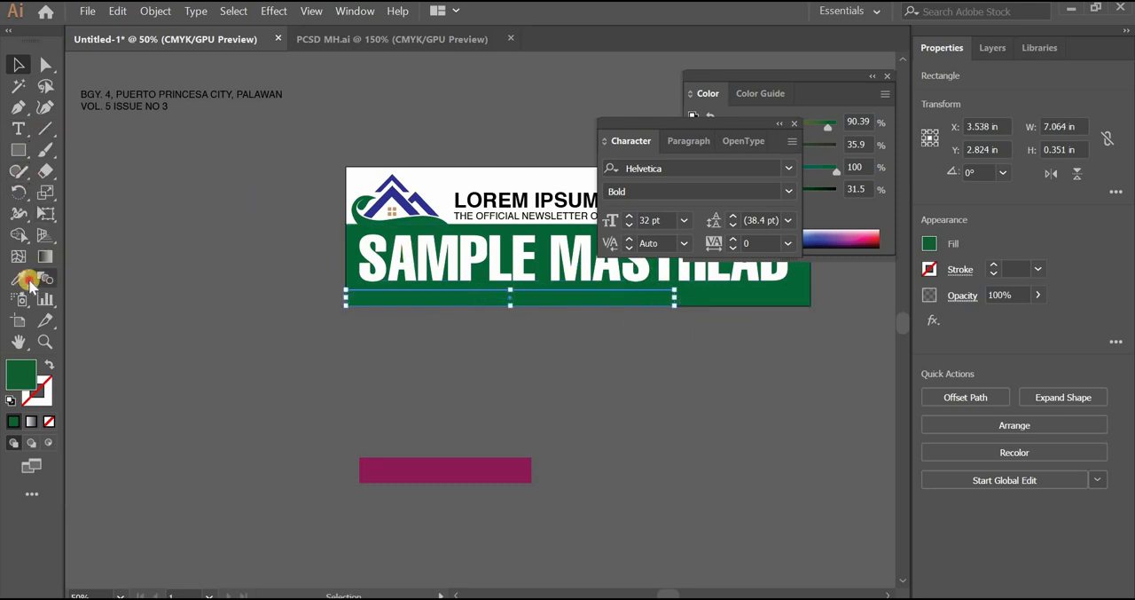
pyautogui.click(401, 186)
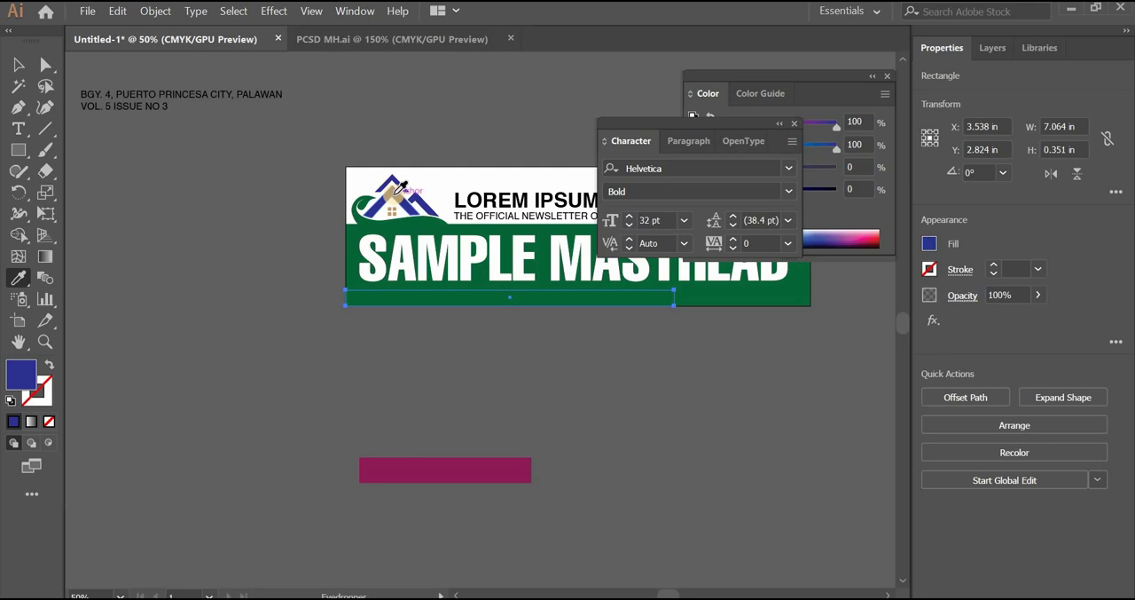
pyautogui.click(18, 65)
# Bring the blue bar to the front, over the green band
pyautogui.rightClick(439, 302)
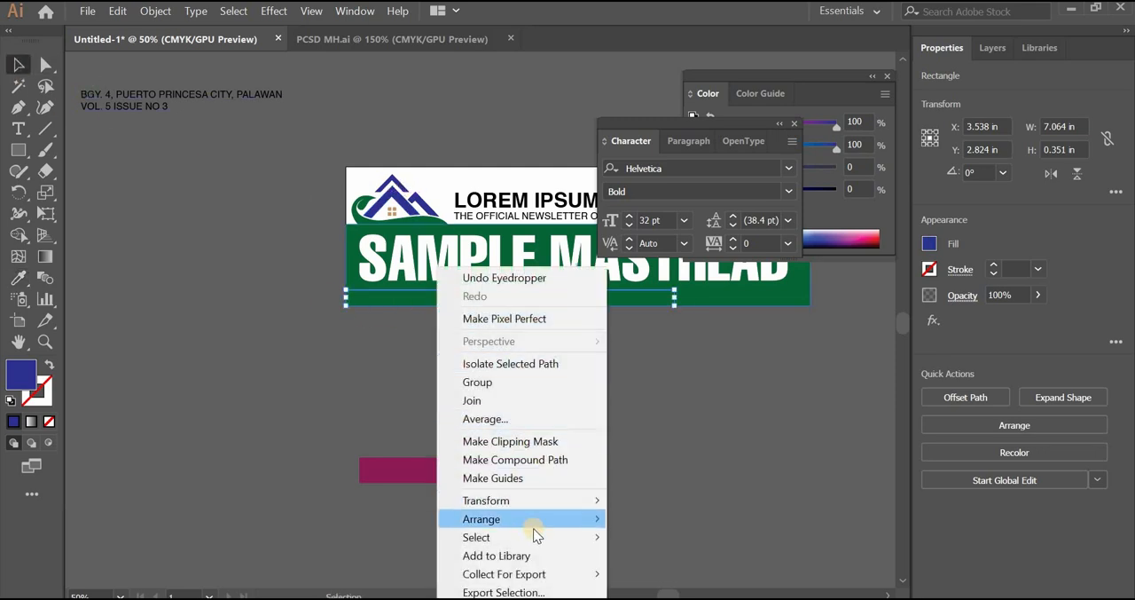
pyautogui.click(559, 520)
pyautogui.click(656, 520)
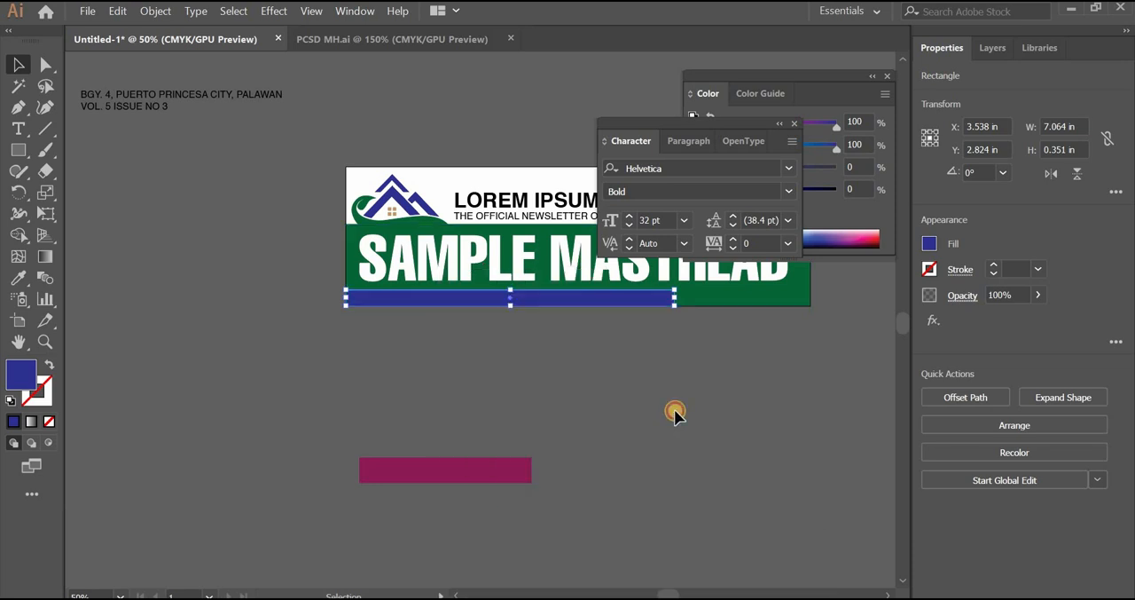
pyautogui.click(489, 366)
# Move the magenta bar to the blue bar's right end at the artboard's lower-right corner and bring it to the front
pyautogui.moveTo(451, 373); pyautogui.dragTo(479, 393)
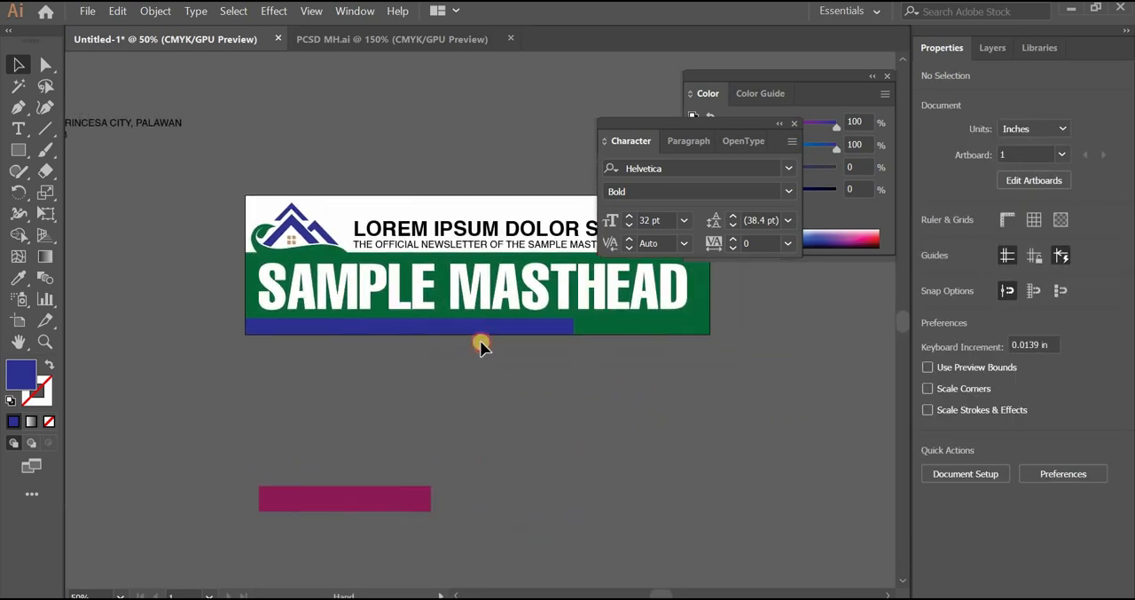
pyautogui.moveTo(356, 506); pyautogui.dragTo(742, 352)
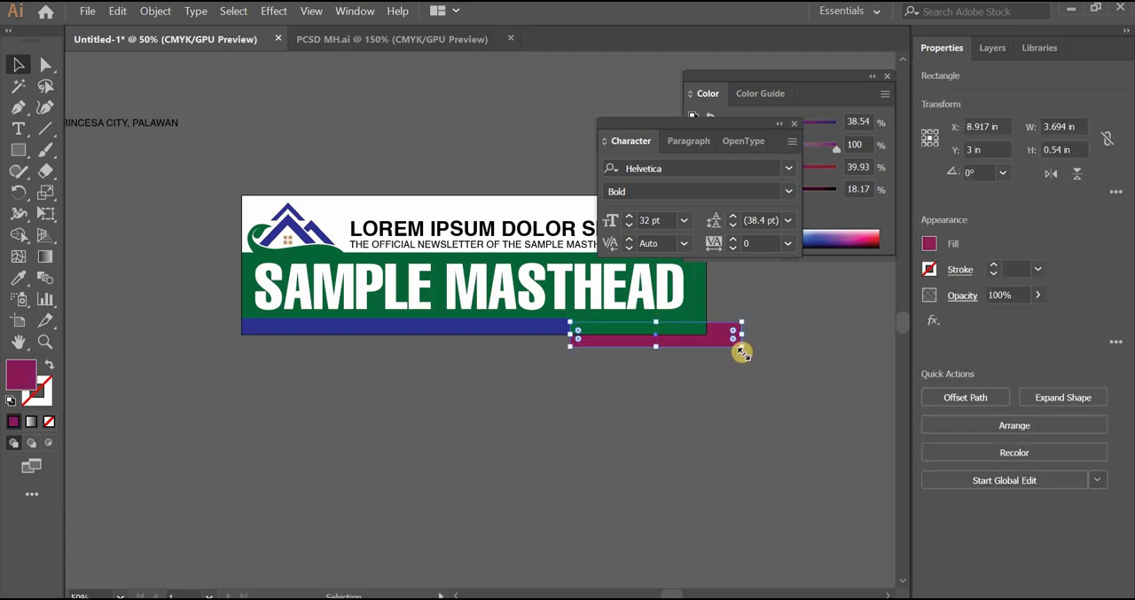
pyautogui.rightClick(722, 339)
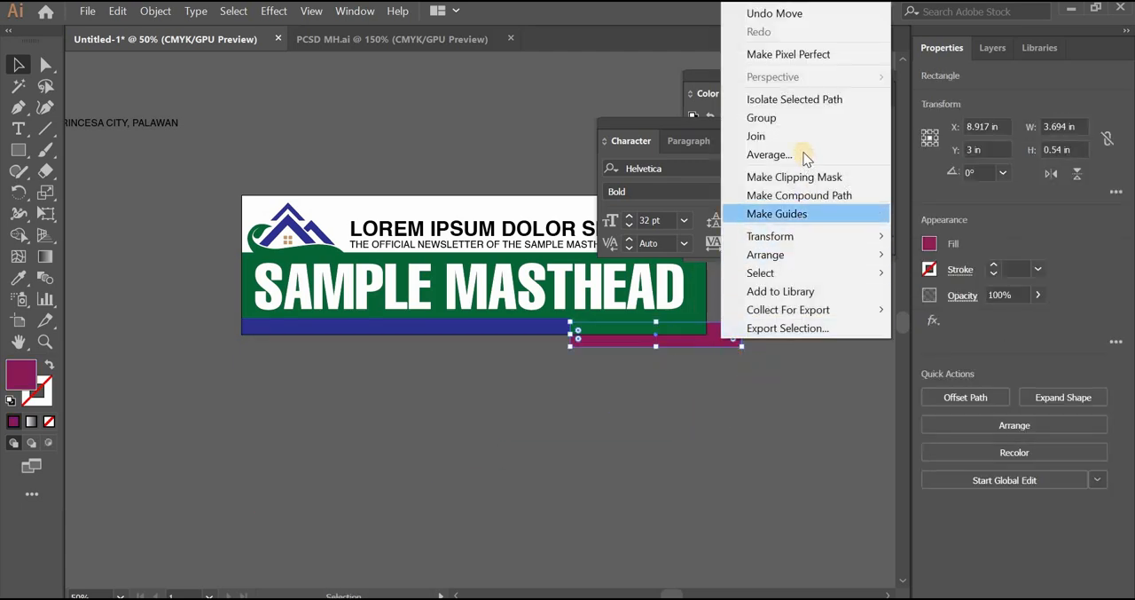
pyautogui.moveTo(762, 255)
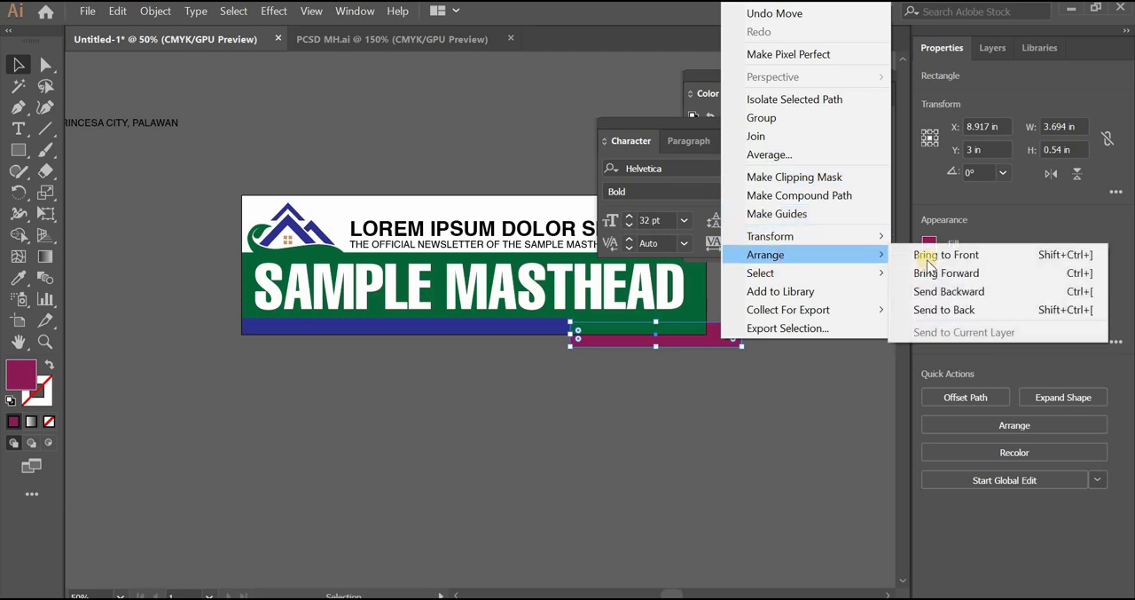
pyautogui.click(927, 254)
# Trim the magenta bar to about 2.93 by 0.35 in to match the blue bar's height and fill it with the logo's tan
pyautogui.moveTo(739, 352); pyautogui.dragTo(706, 333)
pyautogui.moveTo(644, 317); pyautogui.dragTo(641, 319)
pyautogui.moveTo(592, 346); pyautogui.dragTo(591, 345)
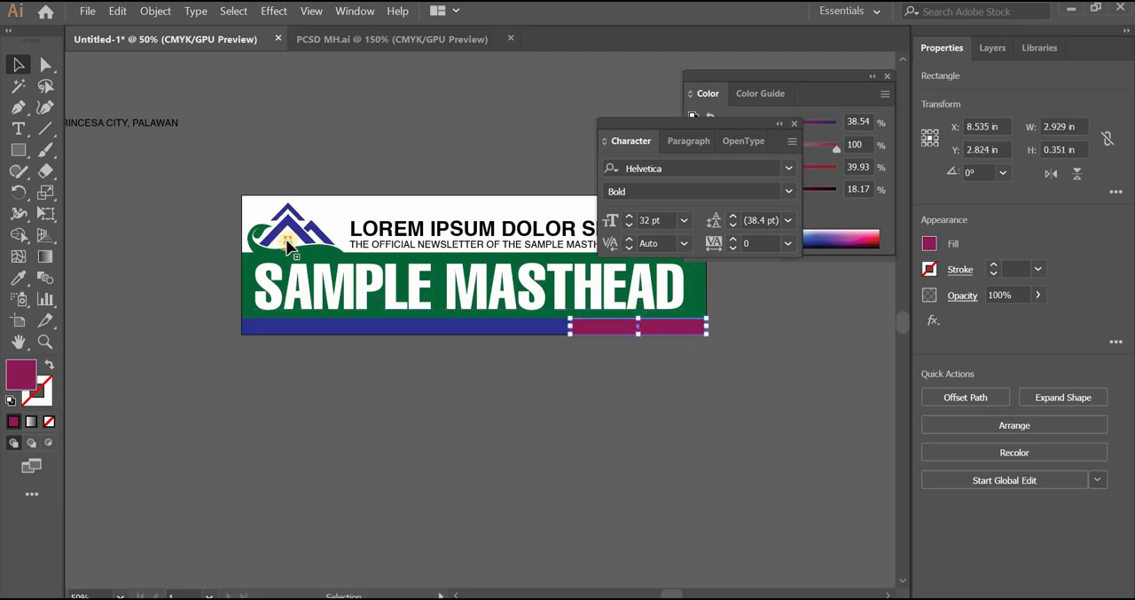
pyautogui.click(25, 279)
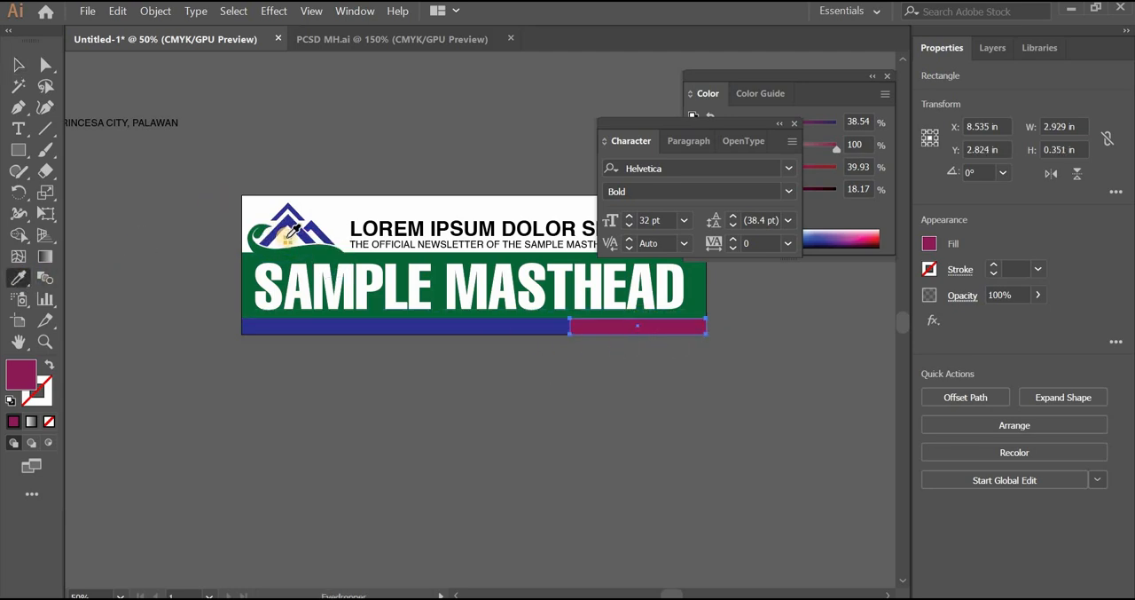
pyautogui.click(289, 234)
pyautogui.click(18, 64)
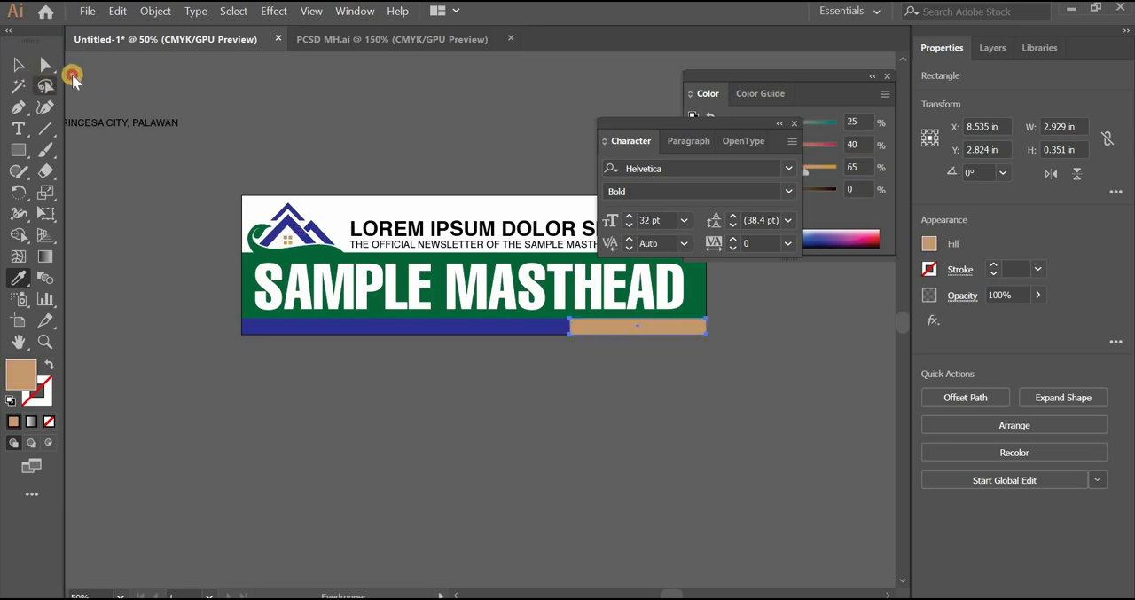
# Move the address and issue text block to the empty area below the artboard
pyautogui.click(235, 131)
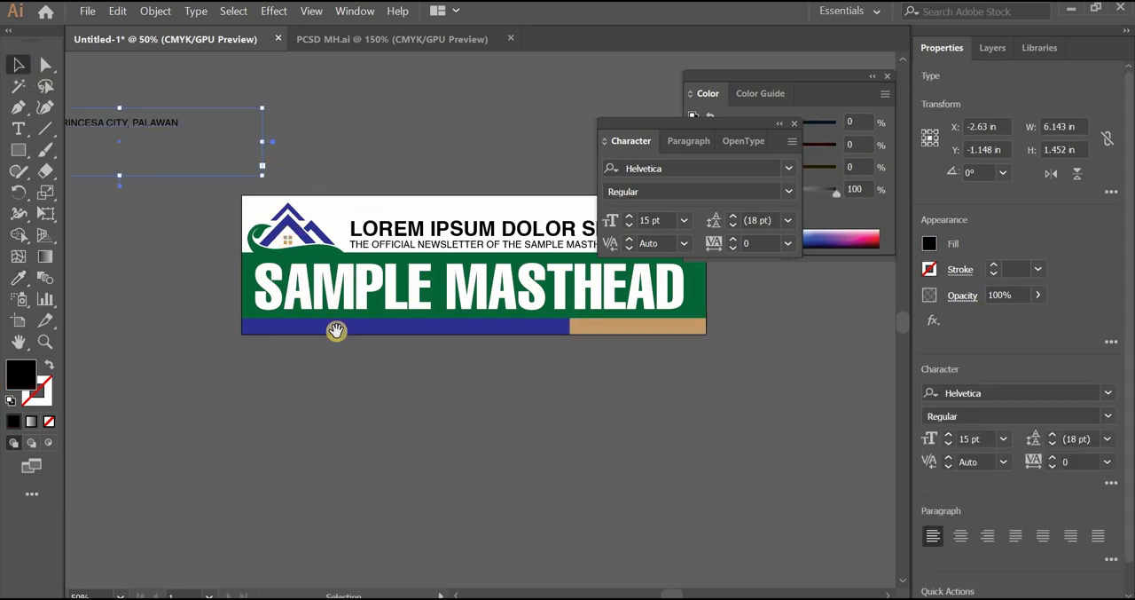
pyautogui.click(328, 396)
pyautogui.moveTo(336, 330); pyautogui.dragTo(381, 430)
pyautogui.moveTo(195, 156); pyautogui.dragTo(620, 451)
# Cut the address line out of the text block and paste it into a new text frame about 8.23 by 0.6 in above the artboard
pyautogui.click(18, 129)
pyautogui.click(547, 459)
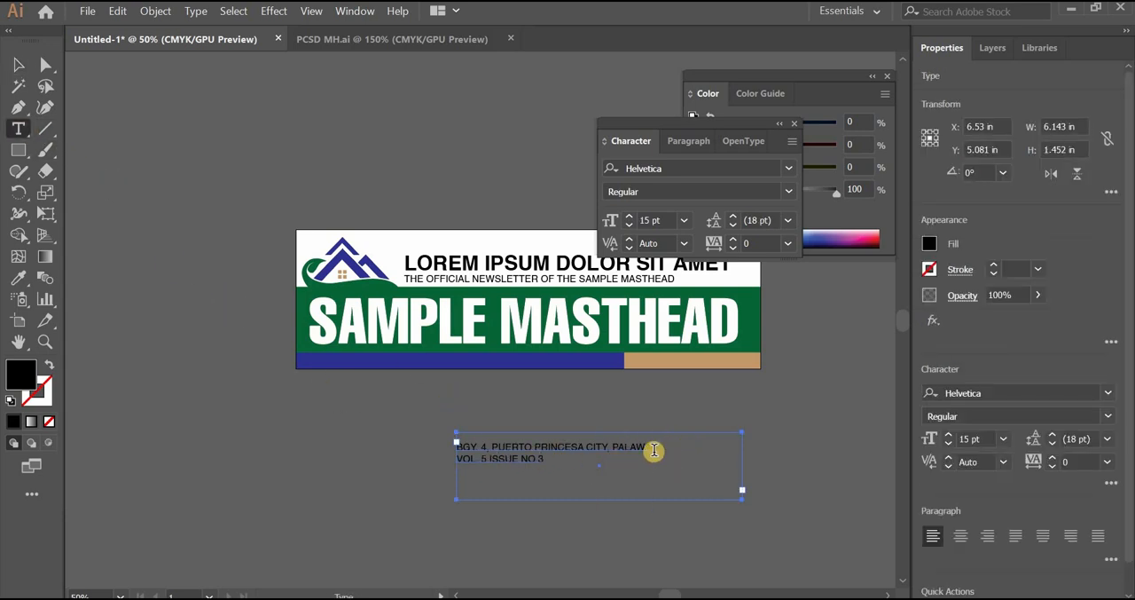
pyautogui.moveTo(665, 447); pyautogui.dragTo(396, 454)
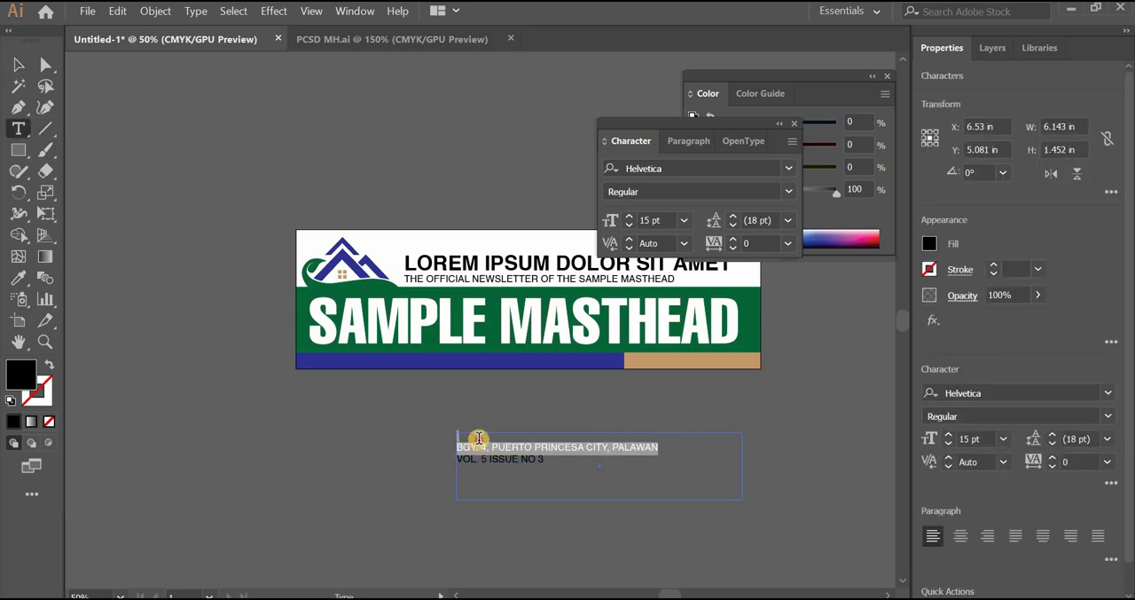
pyautogui.moveTo(674, 450); pyautogui.dragTo(440, 453)
pyautogui.hotkey('ctrl', 'c')
pyautogui.press('BackSpace')
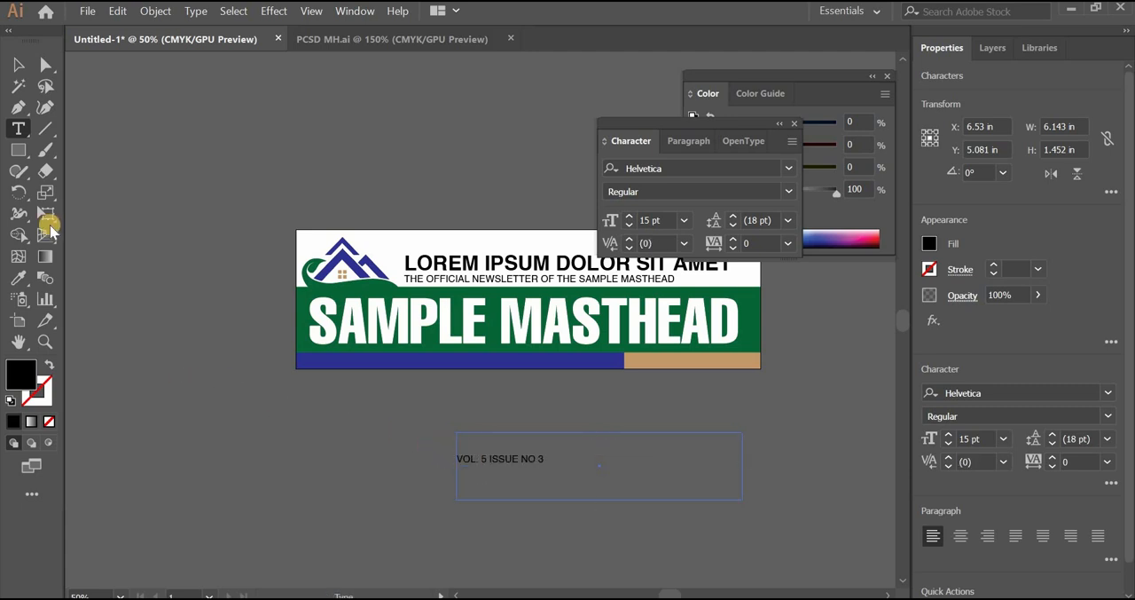
pyautogui.moveTo(210, 124); pyautogui.dragTo(584, 157)
pyautogui.hotkey('ctrl', 'v')
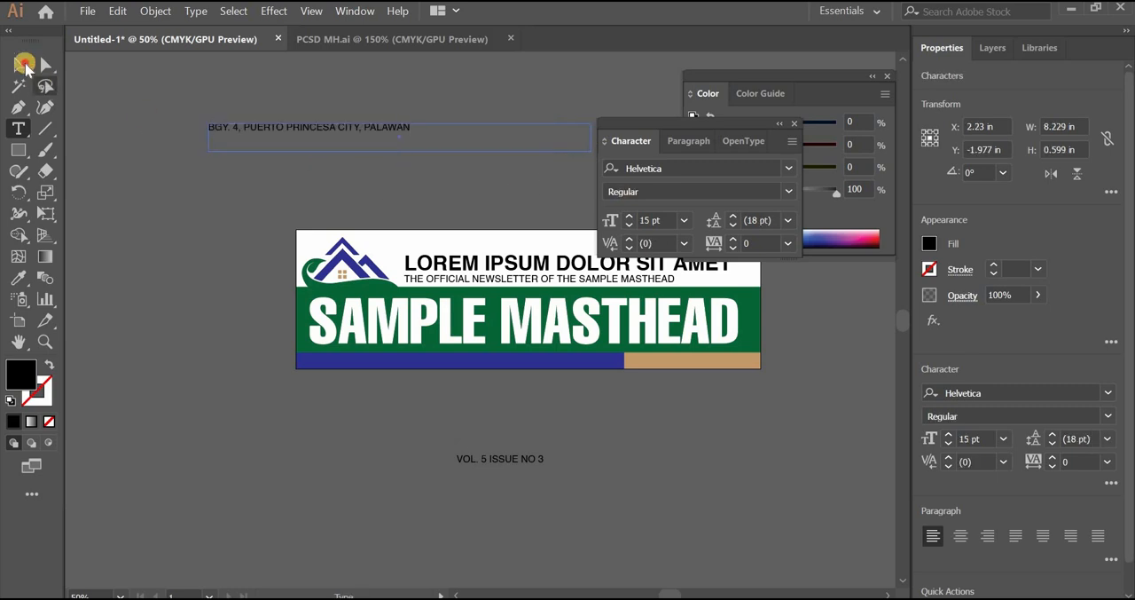
# Fill the whole address line above the artboard with white
pyautogui.click(21, 65)
pyautogui.click(18, 129)
pyautogui.click(336, 126)
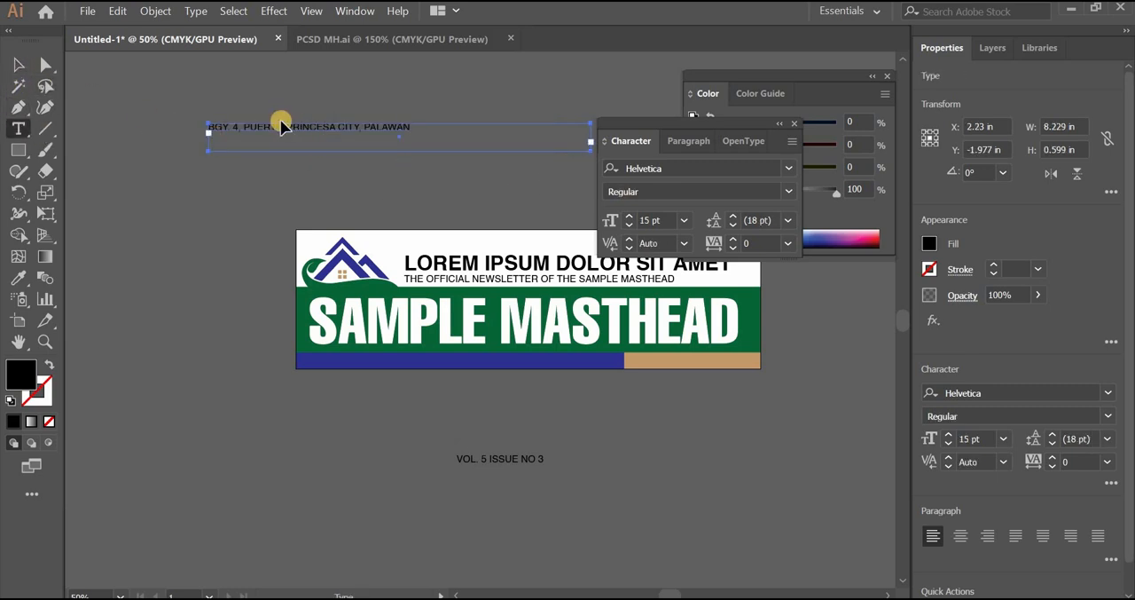
pyautogui.doubleClick(325, 128)
pyautogui.hotkey('ctrl', 'a')
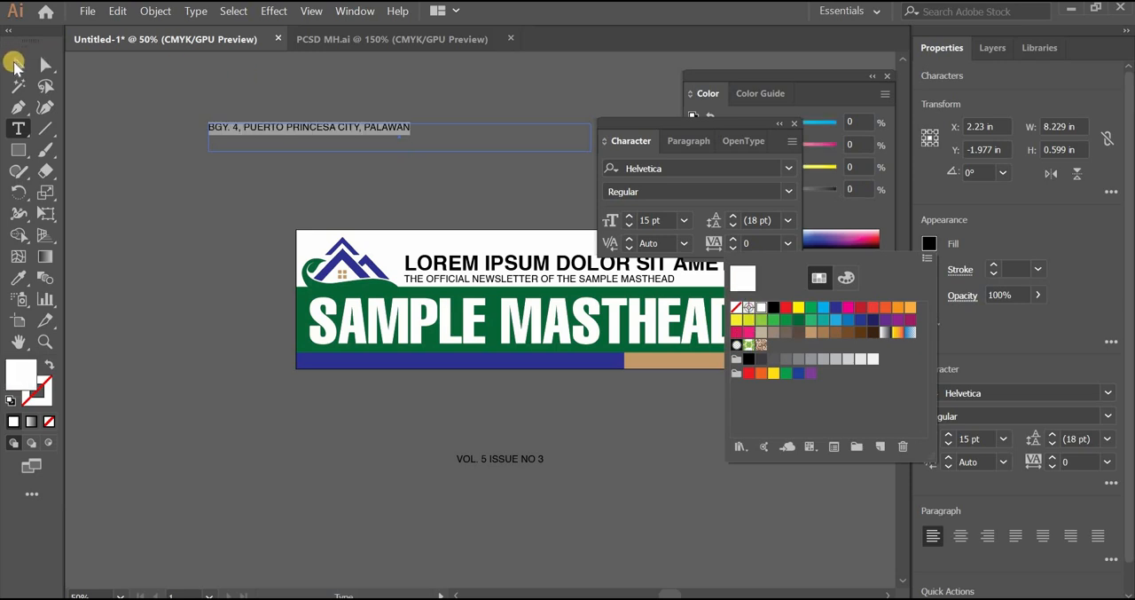
pyautogui.click(223, 163)
pyautogui.click(19, 66)
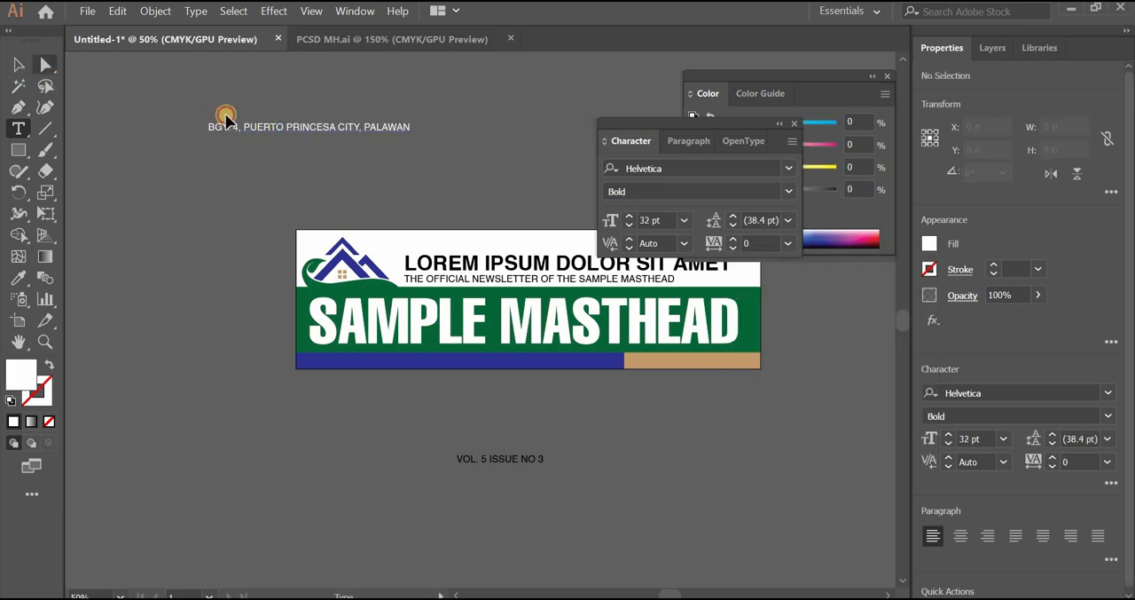
# Move the white address line onto the left part of the masthead's blue bar and centre it vertically within the bar
pyautogui.moveTo(209, 129); pyautogui.dragTo(352, 362)
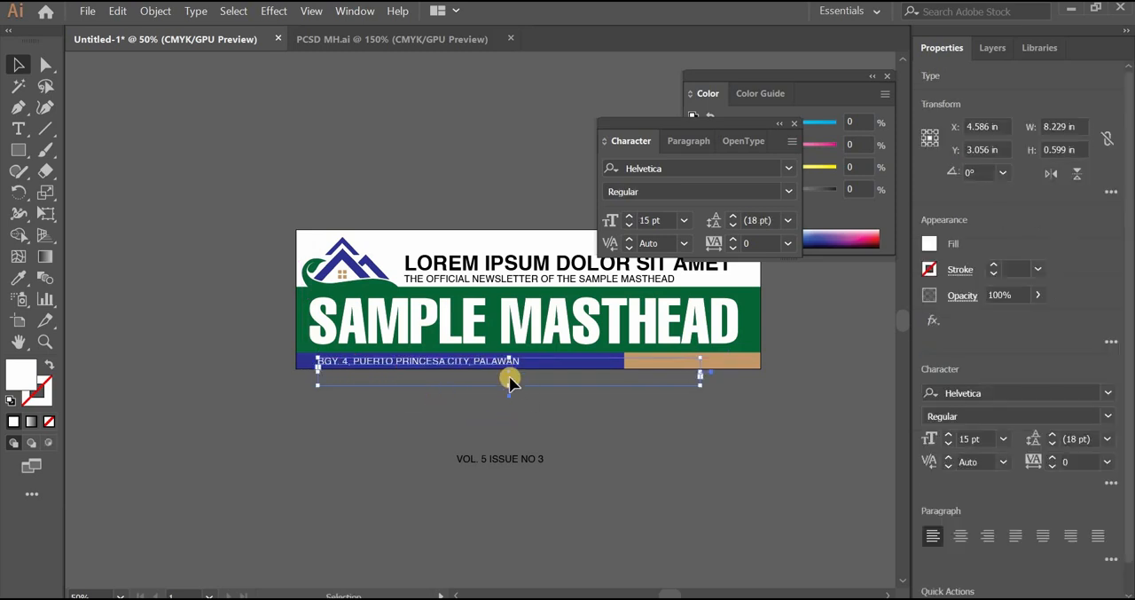
pyautogui.click(653, 396)
pyautogui.click(700, 388)
pyautogui.moveTo(557, 376); pyautogui.dragTo(539, 370)
# Move the issue text block closer below the artboard, and remove its blank first line and the spare frame height, leaving about 0.59 in
pyautogui.moveTo(517, 439); pyautogui.dragTo(562, 419)
pyautogui.click(17, 128)
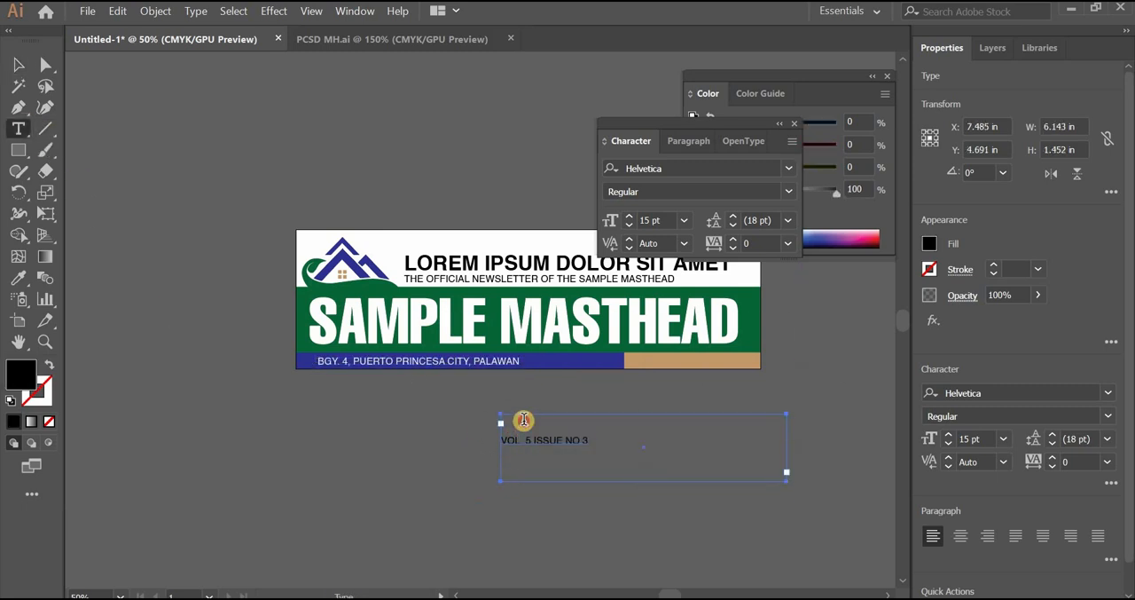
pyautogui.click(524, 419)
pyautogui.doubleClick(510, 440)
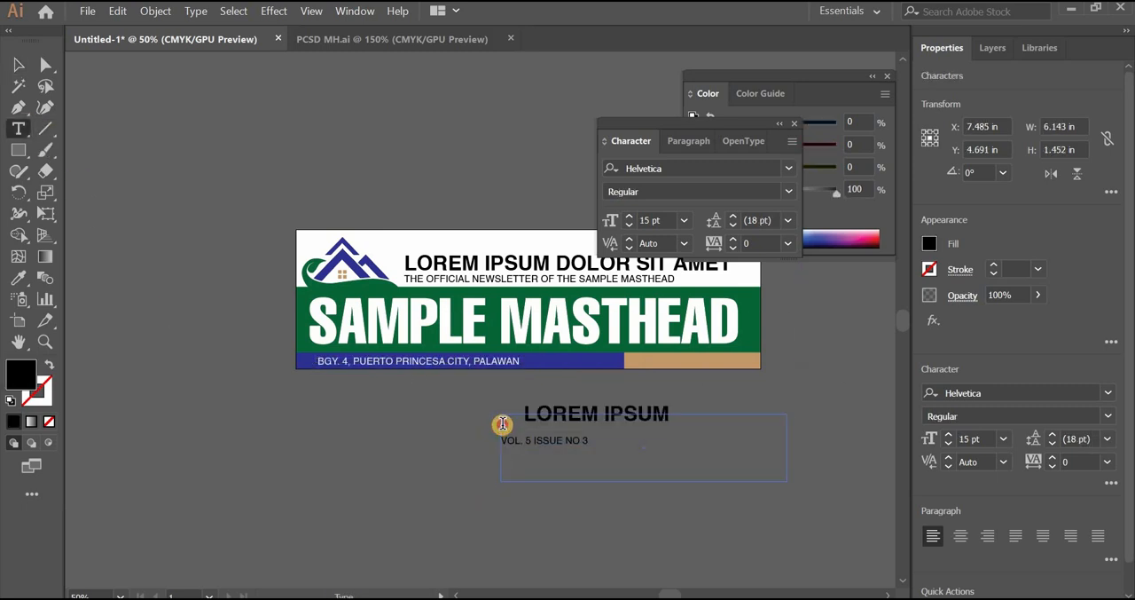
pyautogui.press('BackSpace')
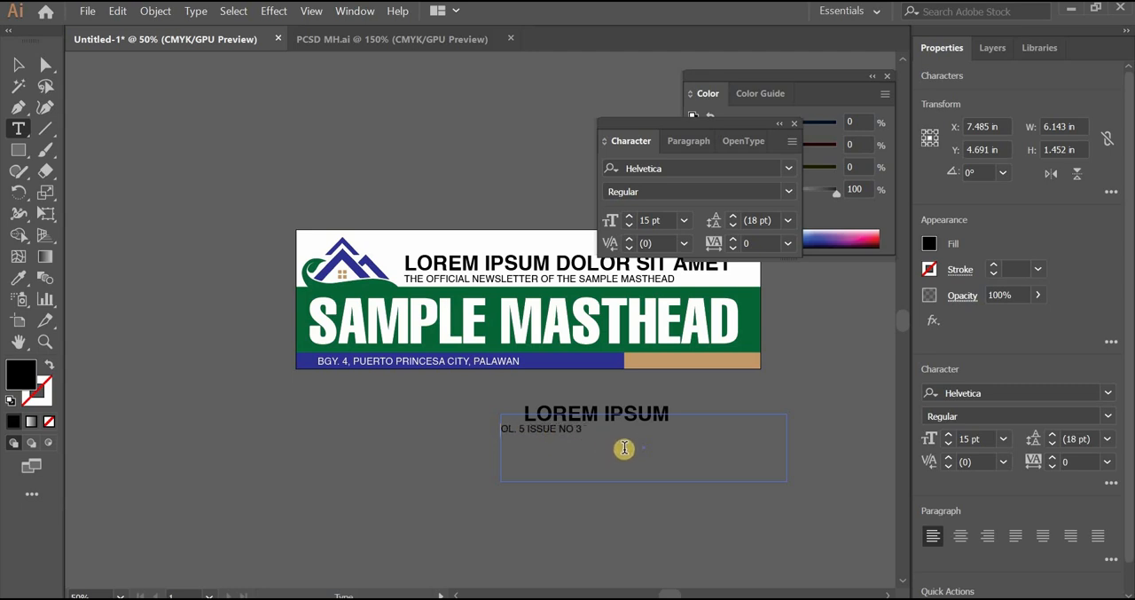
pyautogui.write('V')
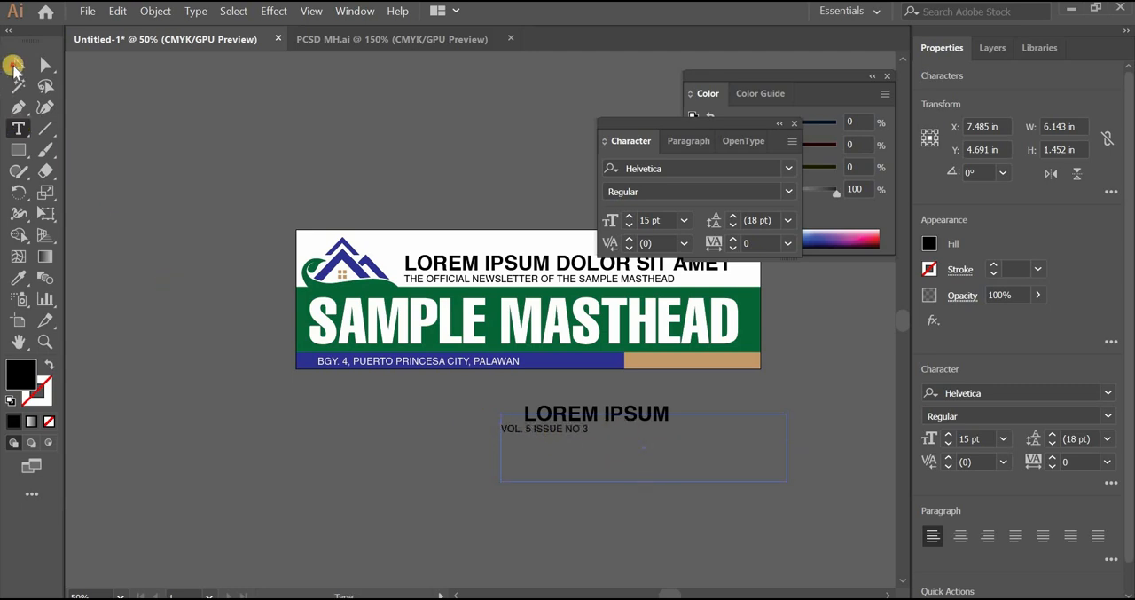
pyautogui.click(13, 66)
pyautogui.moveTo(645, 451); pyautogui.dragTo(641, 442)
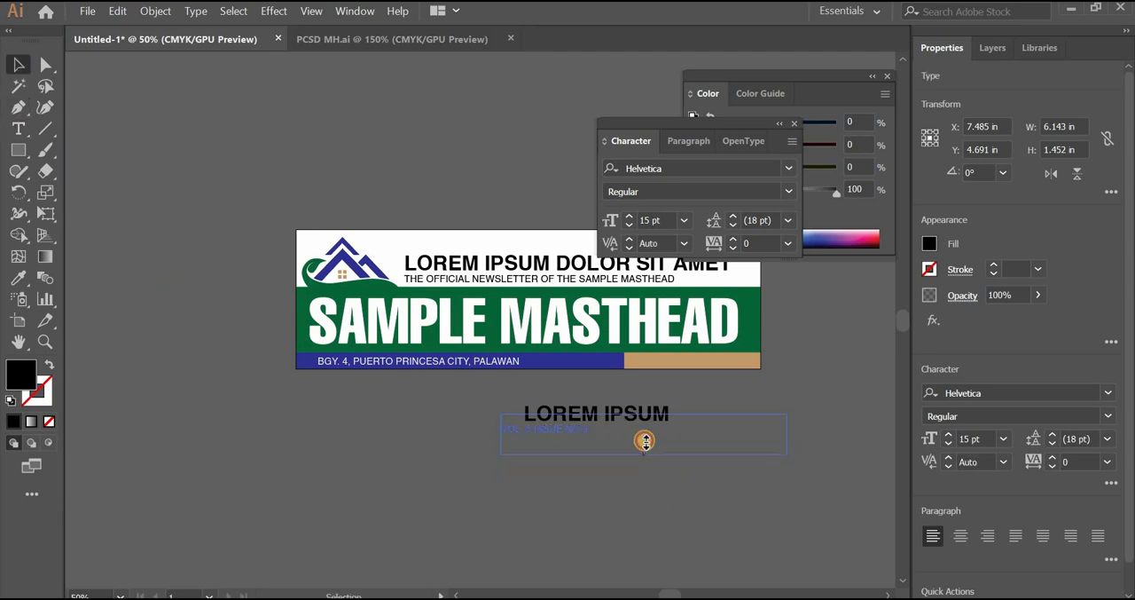
# Move the "VOL. 5 ISSUE NO 3" text onto the tan bar and bring it forward in the stacking order
pyautogui.click(17, 129)
pyautogui.click(555, 433)
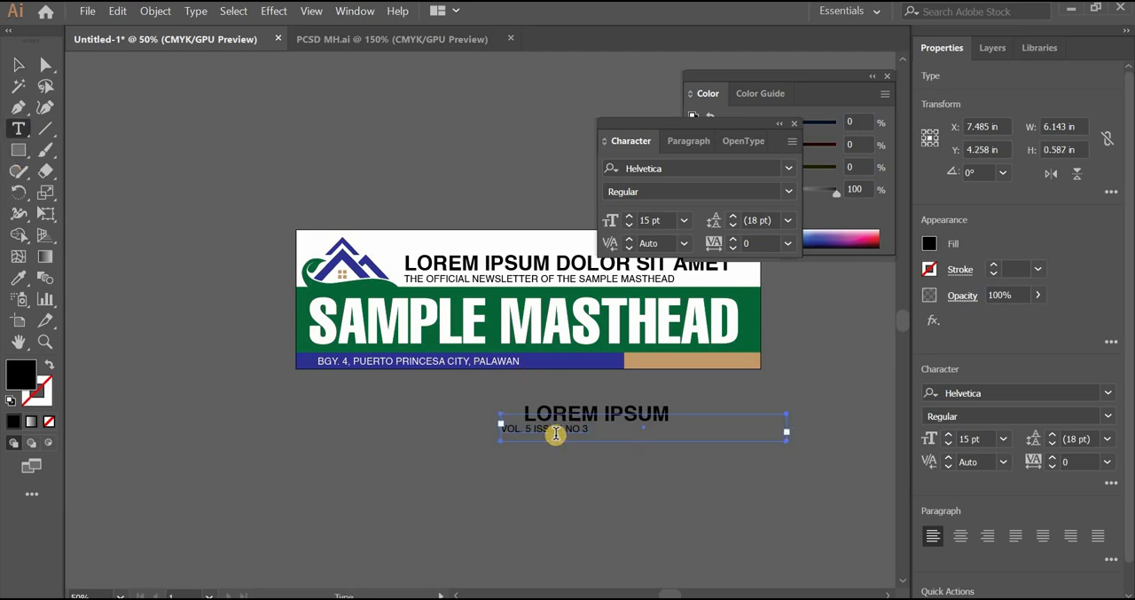
pyautogui.moveTo(602, 434); pyautogui.dragTo(467, 431)
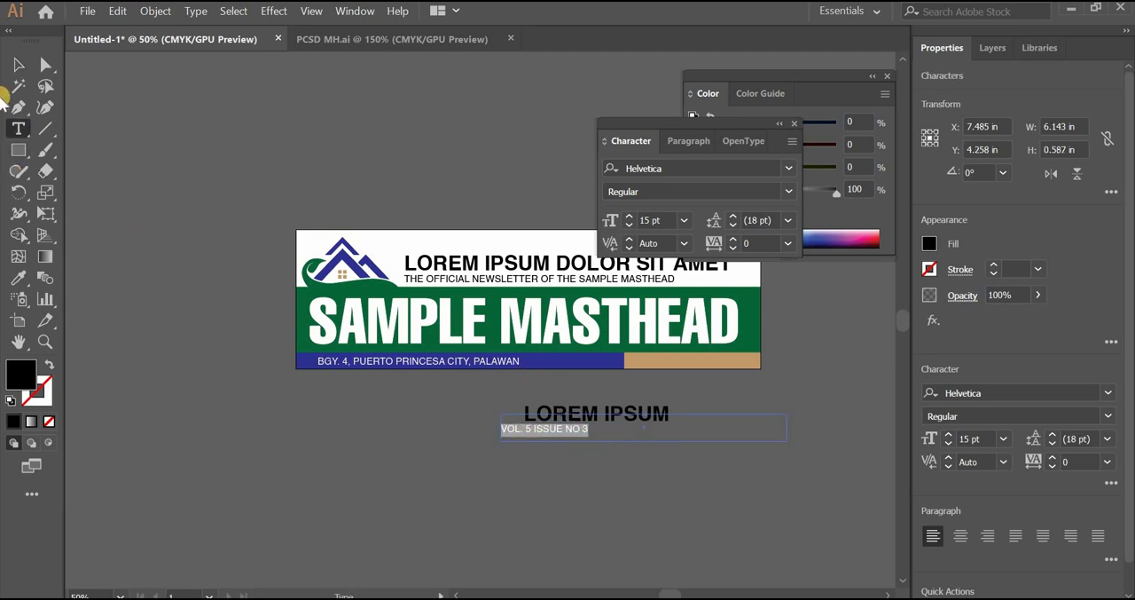
pyautogui.click(24, 72)
pyautogui.click(614, 459)
pyautogui.moveTo(545, 432); pyautogui.dragTo(677, 364)
pyautogui.rightClick(751, 337)
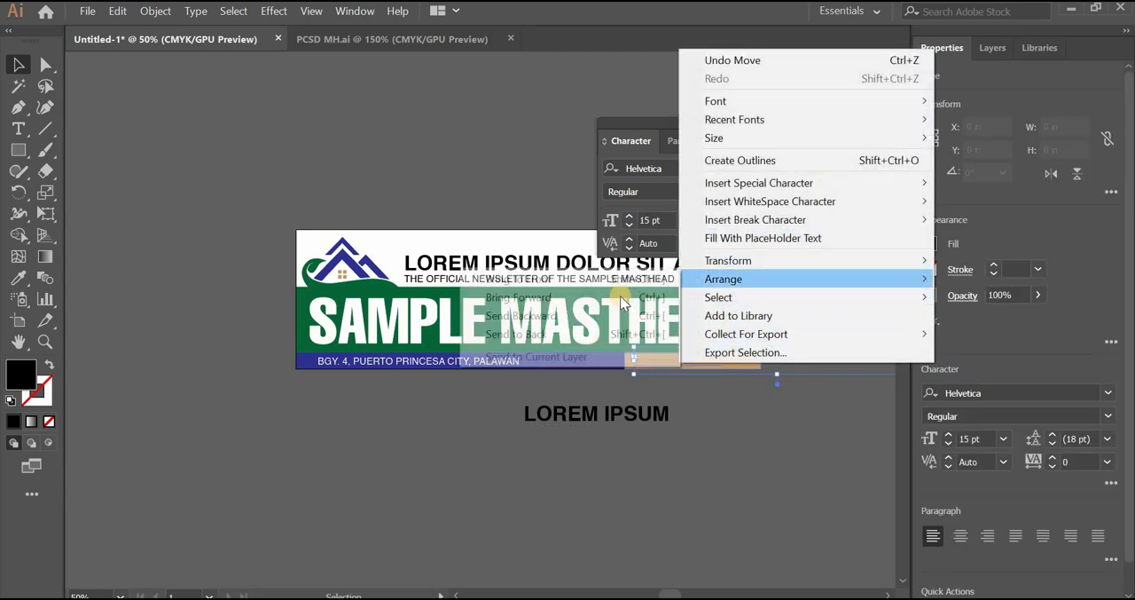
pyautogui.moveTo(754, 280)
pyautogui.click(620, 293)
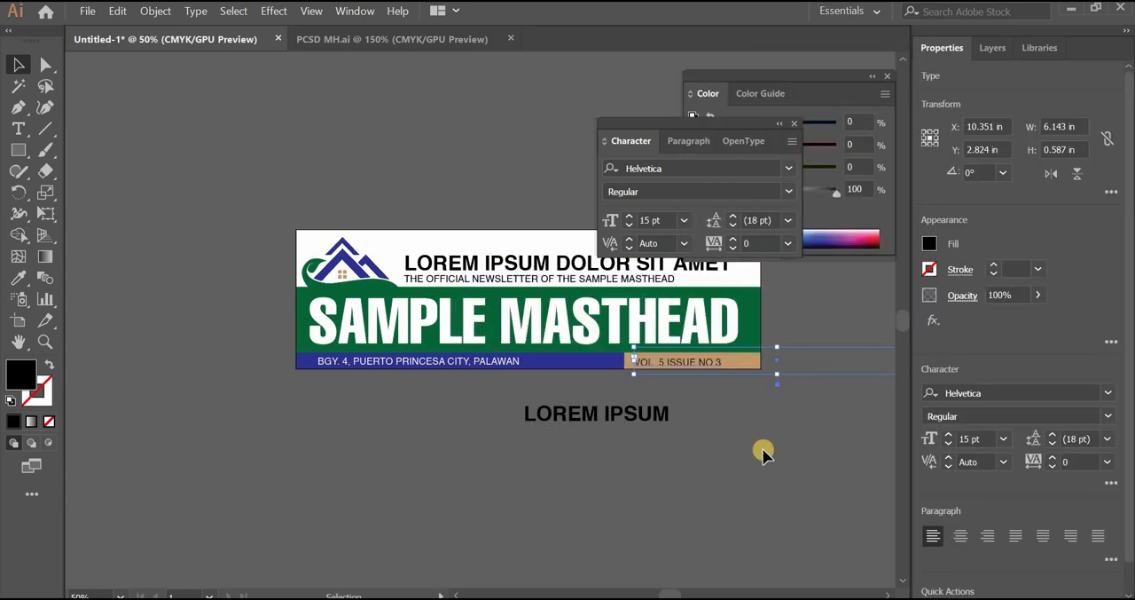
# Move the stray "LOREM IPSUM" placeholder text far off the artboard, beyond its upper-left corner
pyautogui.moveTo(651, 414); pyautogui.dragTo(202, 71)
pyautogui.moveTo(570, 461); pyautogui.dragTo(408, 501)
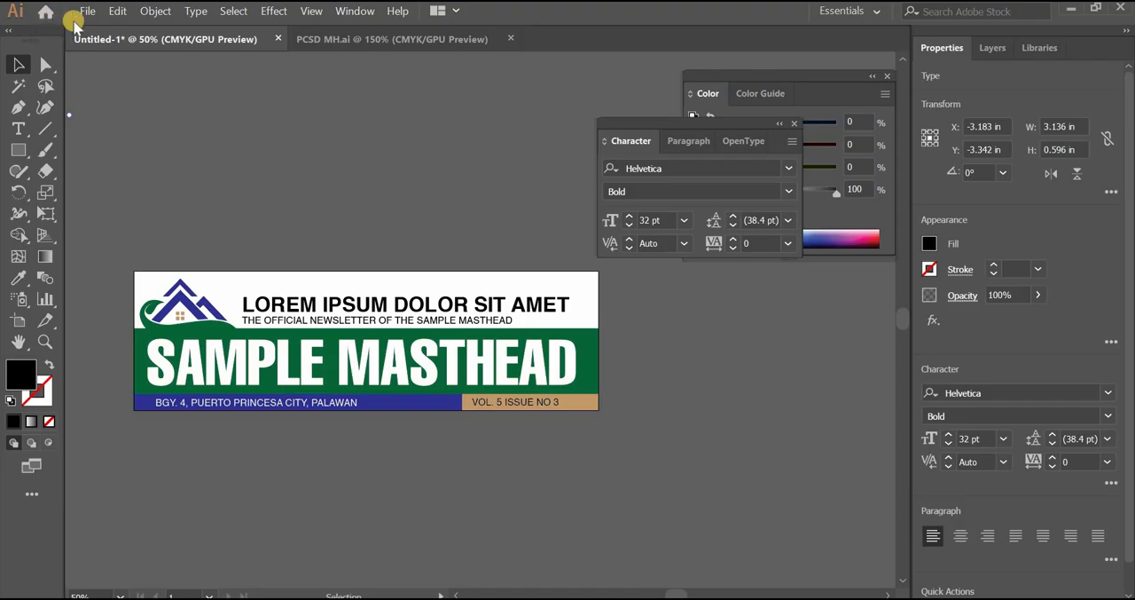
# Save the document as an Adobe Illustrator file named "masthead sample" in the newsletter folder, using the Illustrator CC version
pyautogui.click(87, 11)
pyautogui.click(156, 163)
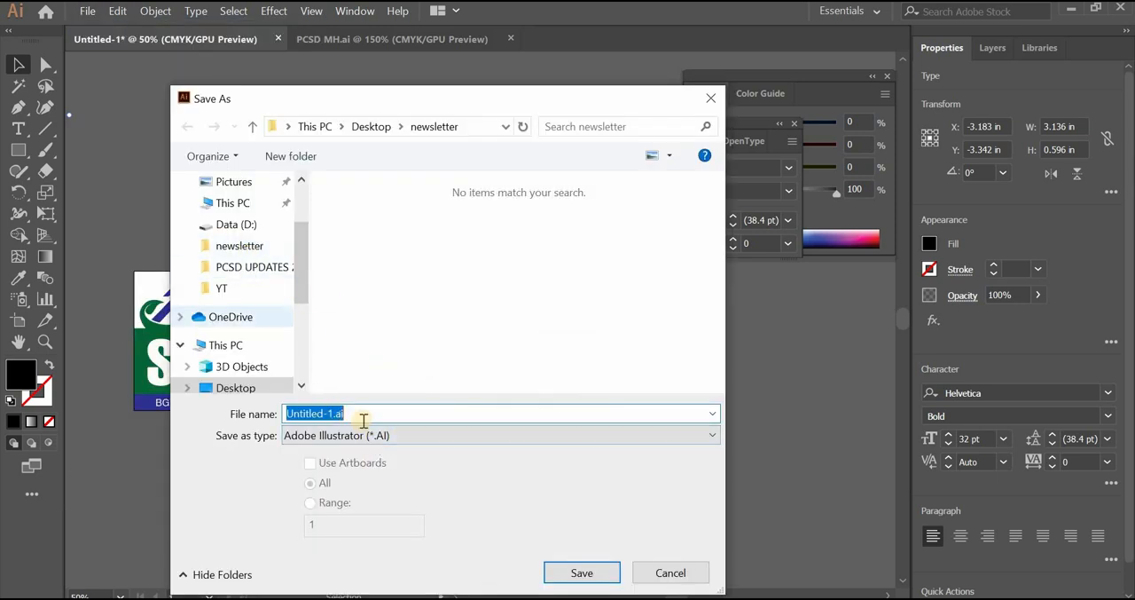
pyautogui.write('ma')
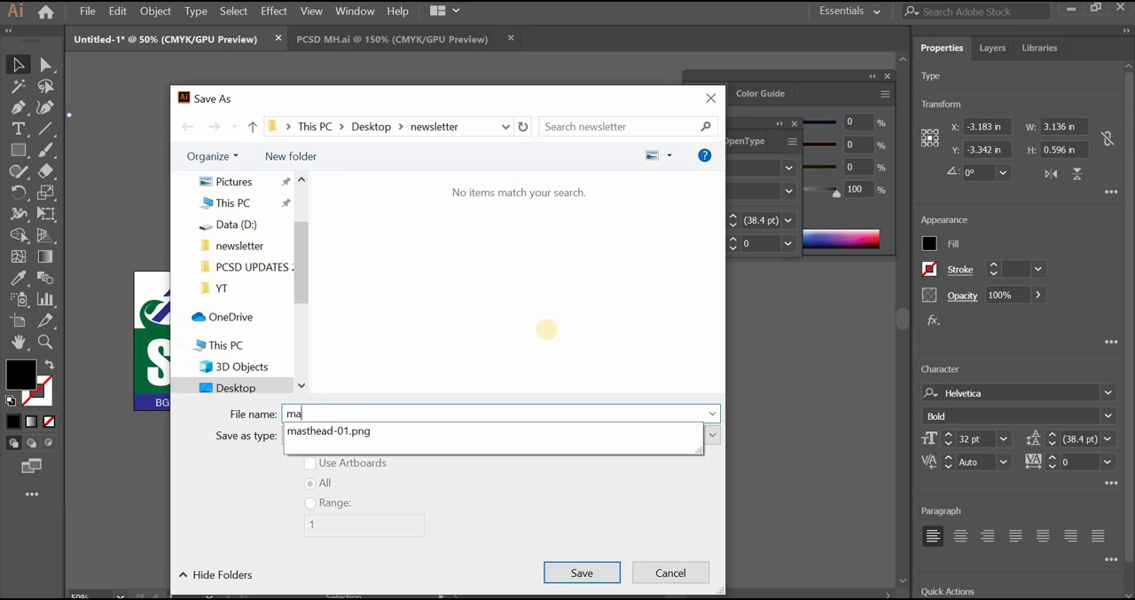
pyautogui.write('sthead sample')
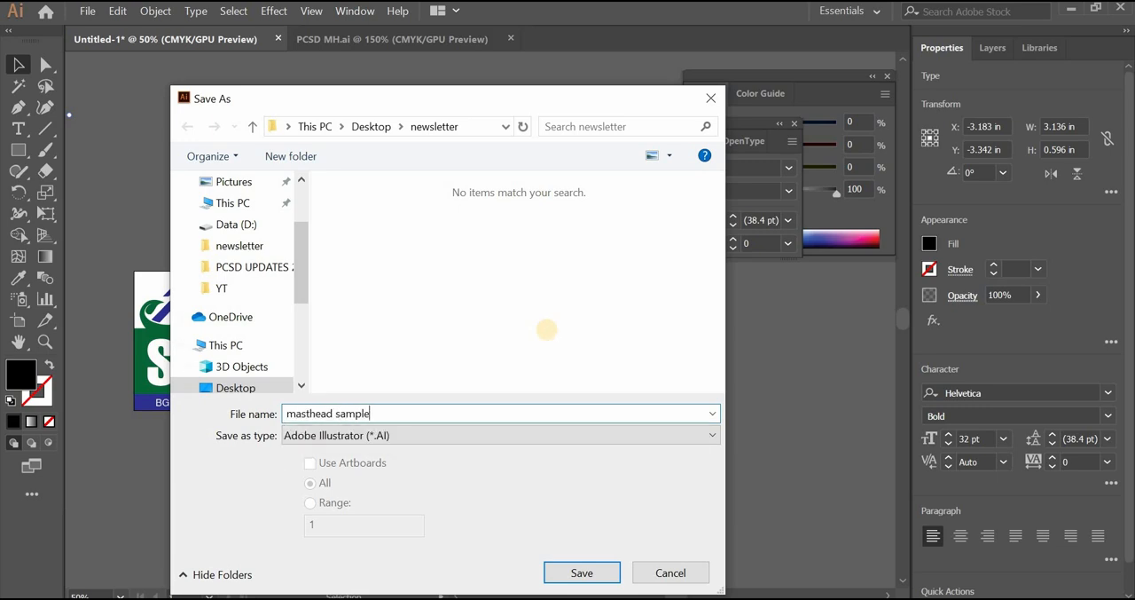
pyautogui.press('Return')
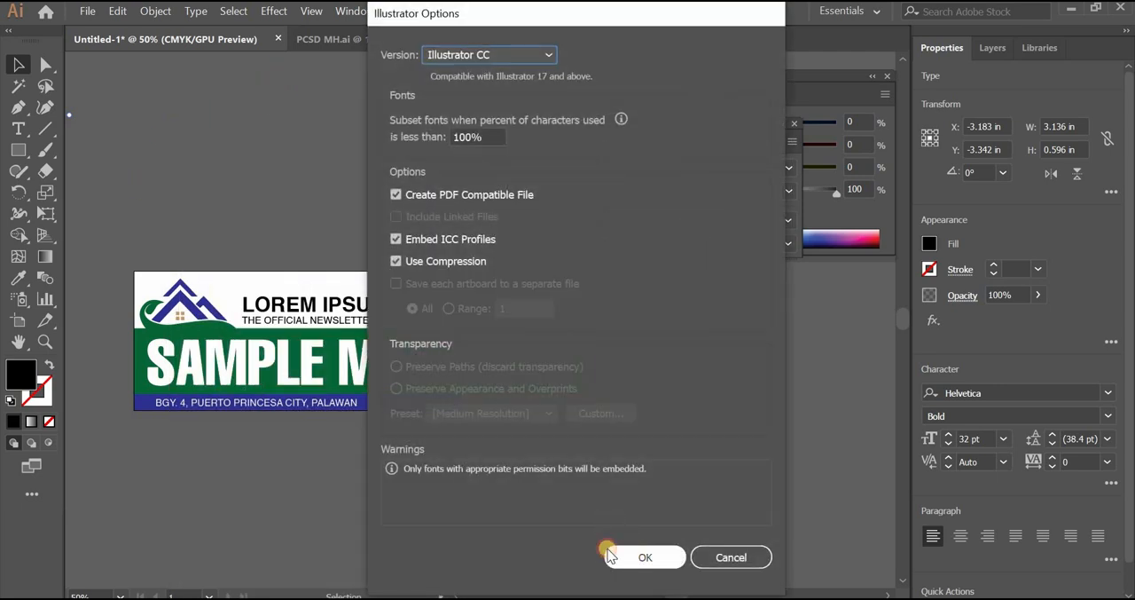
pyautogui.click(612, 546)
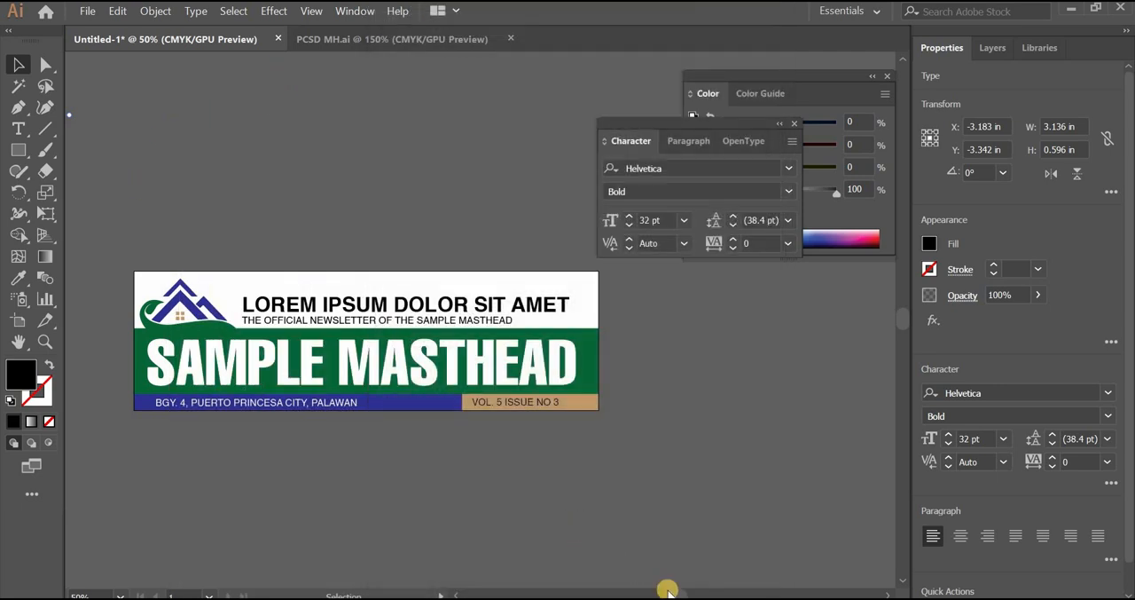
# Switch to the InDesign newsletter and move the old masthead image off page 1 onto the pasteboard to its left
pyautogui.click(704, 568)
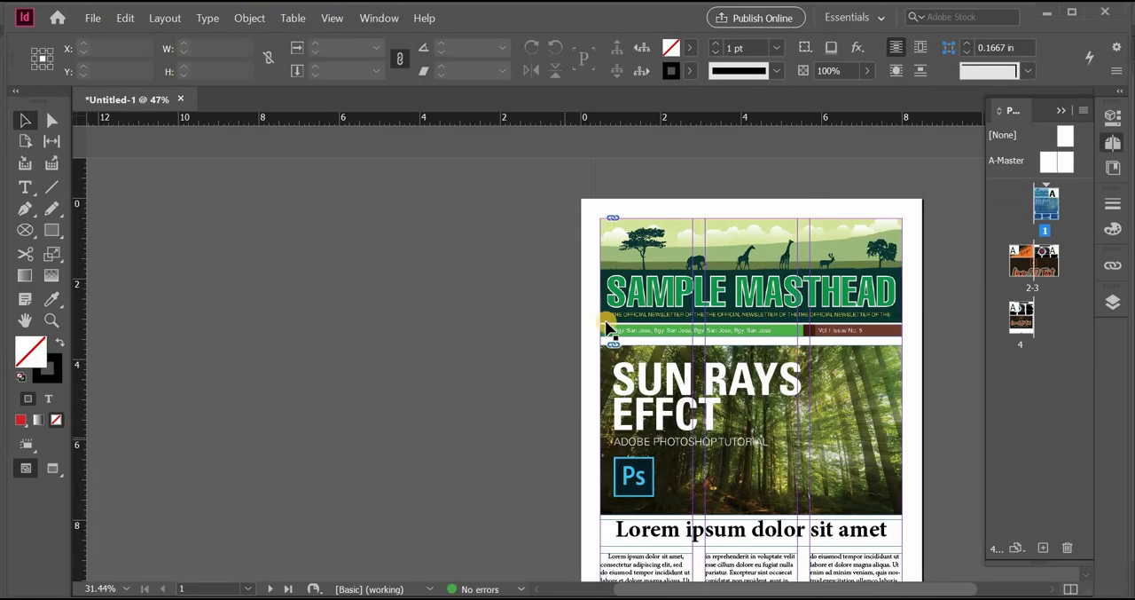
pyautogui.moveTo(654, 263); pyautogui.dragTo(232, 253)
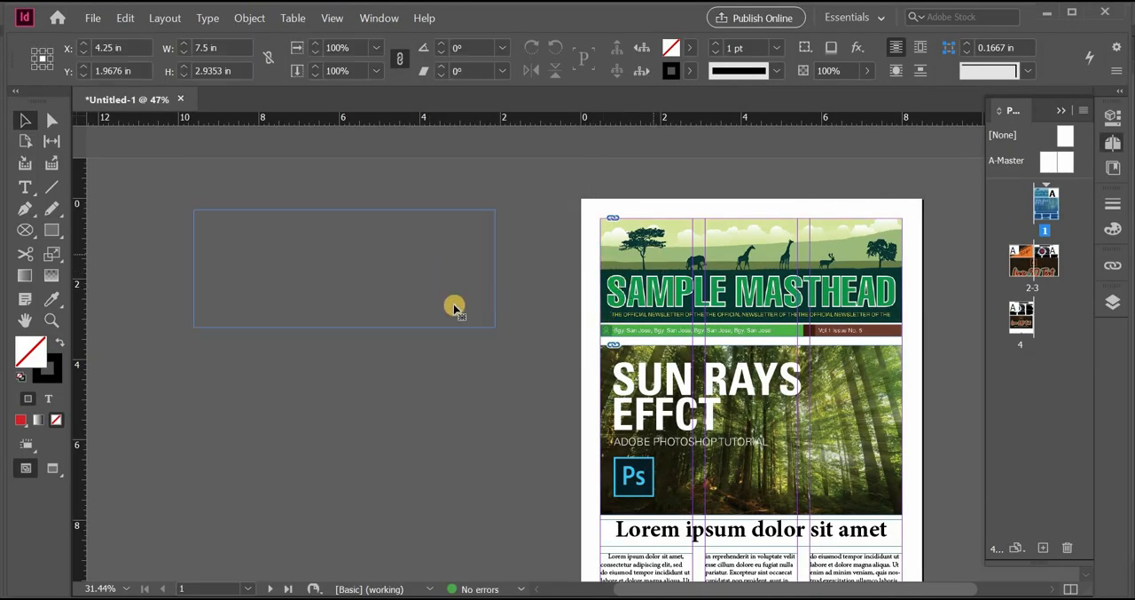
pyautogui.click(497, 358)
pyautogui.moveTo(497, 357); pyautogui.dragTo(312, 326)
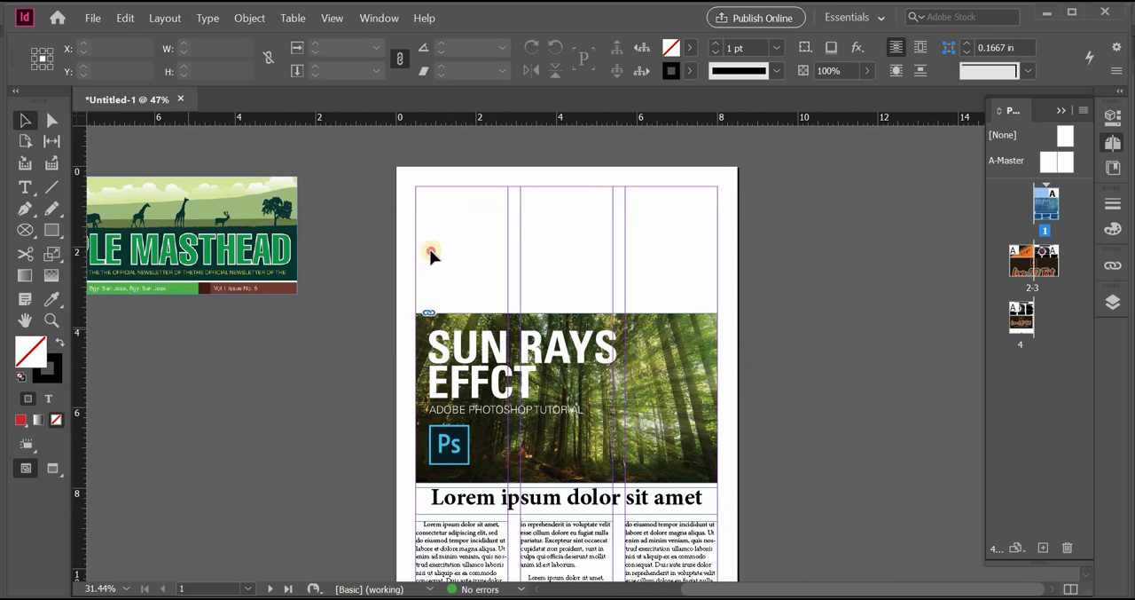
# Place masthead sample.ai in the empty area at the top of page 1, spanning the 7.5 in between the margins
pyautogui.click(90, 19)
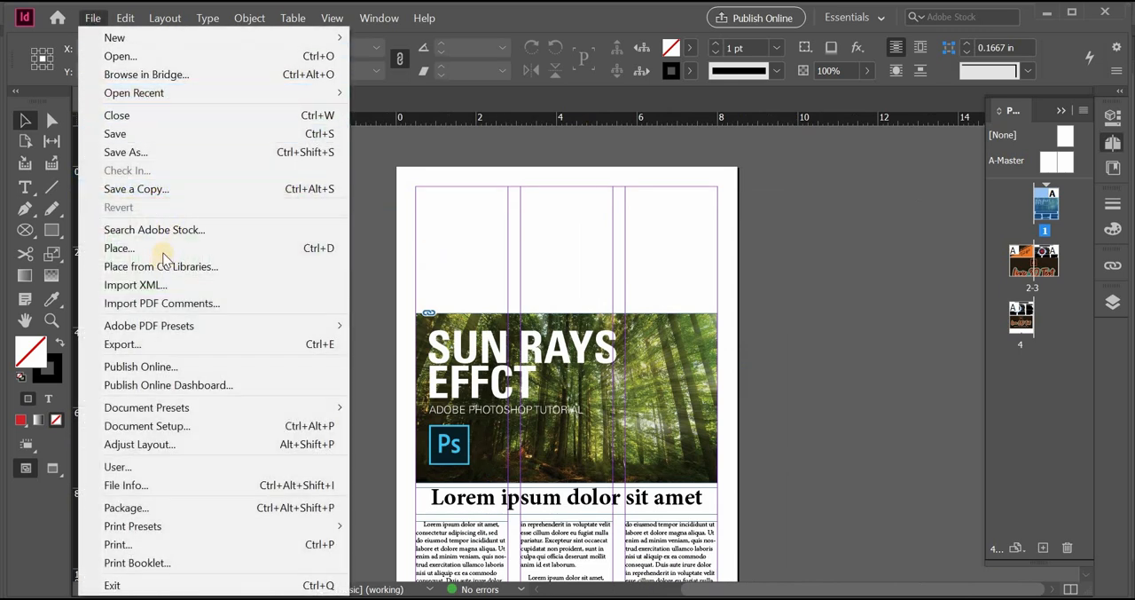
pyautogui.click(166, 249)
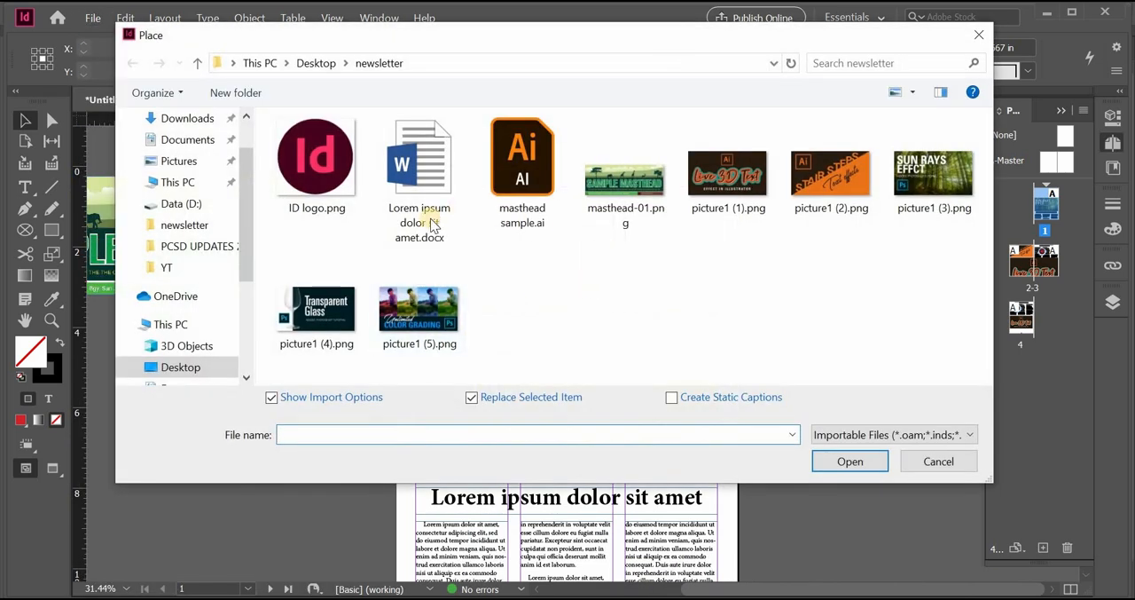
pyautogui.click(532, 213)
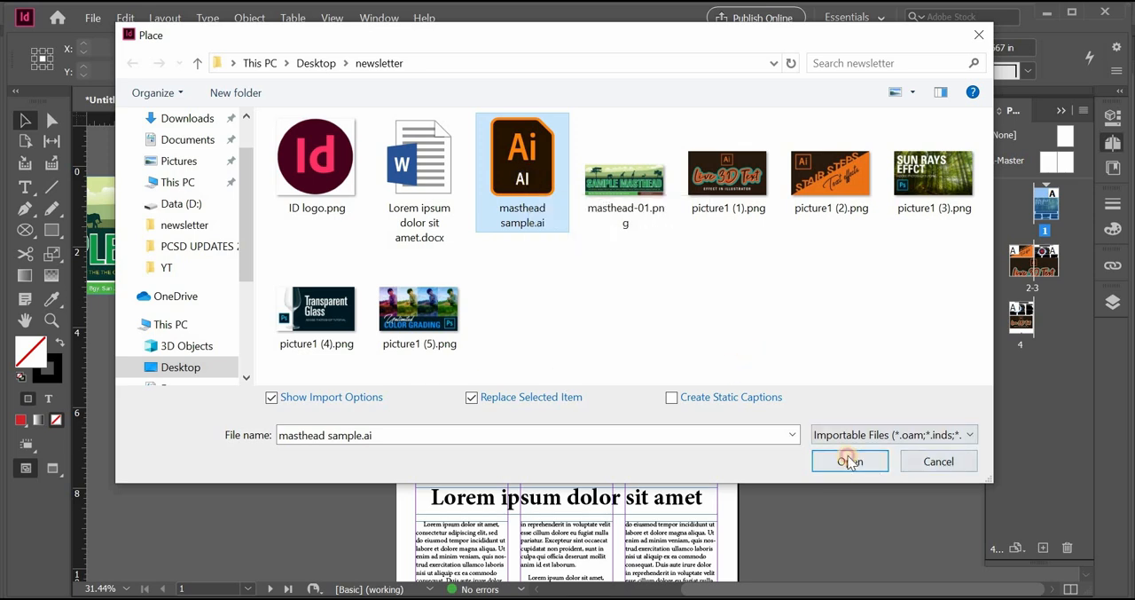
pyautogui.click(849, 461)
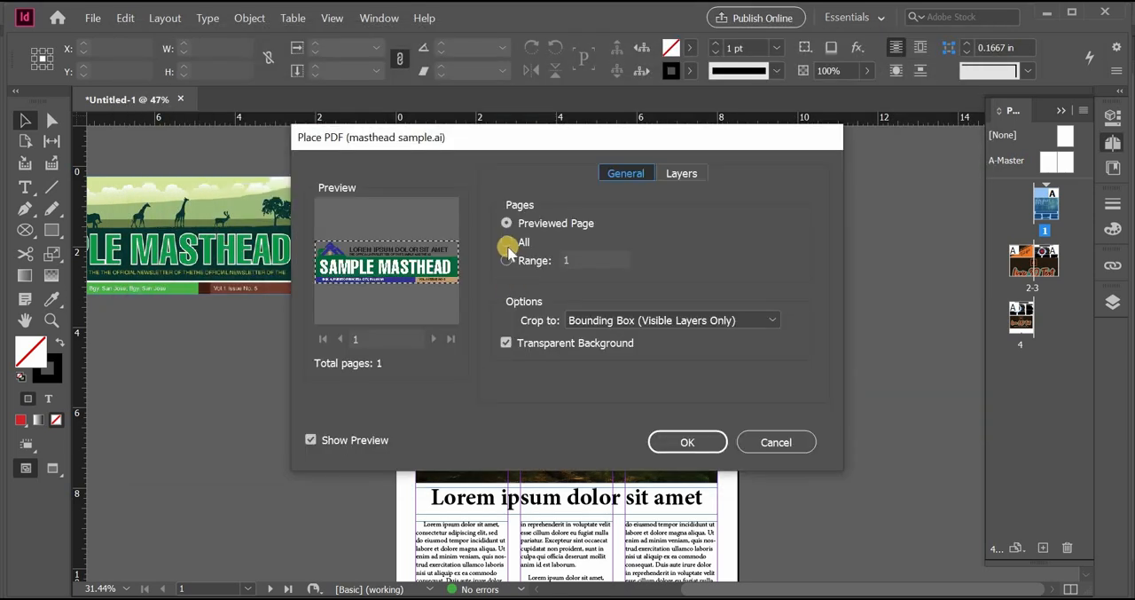
pyautogui.click(667, 442)
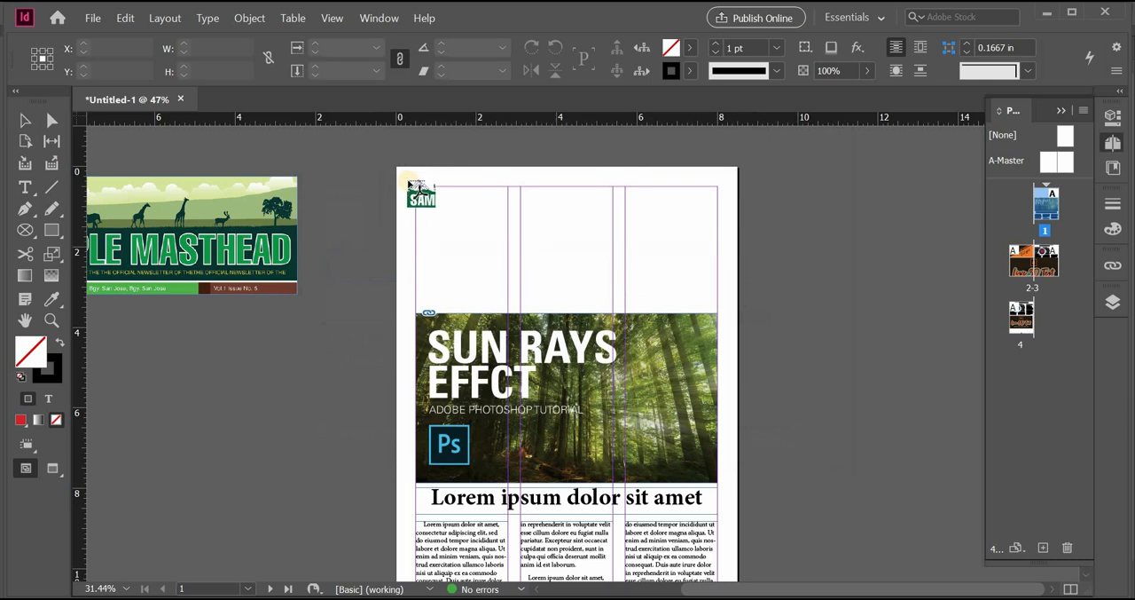
pyautogui.moveTo(417, 188); pyautogui.dragTo(729, 307)
pyautogui.click(779, 321)
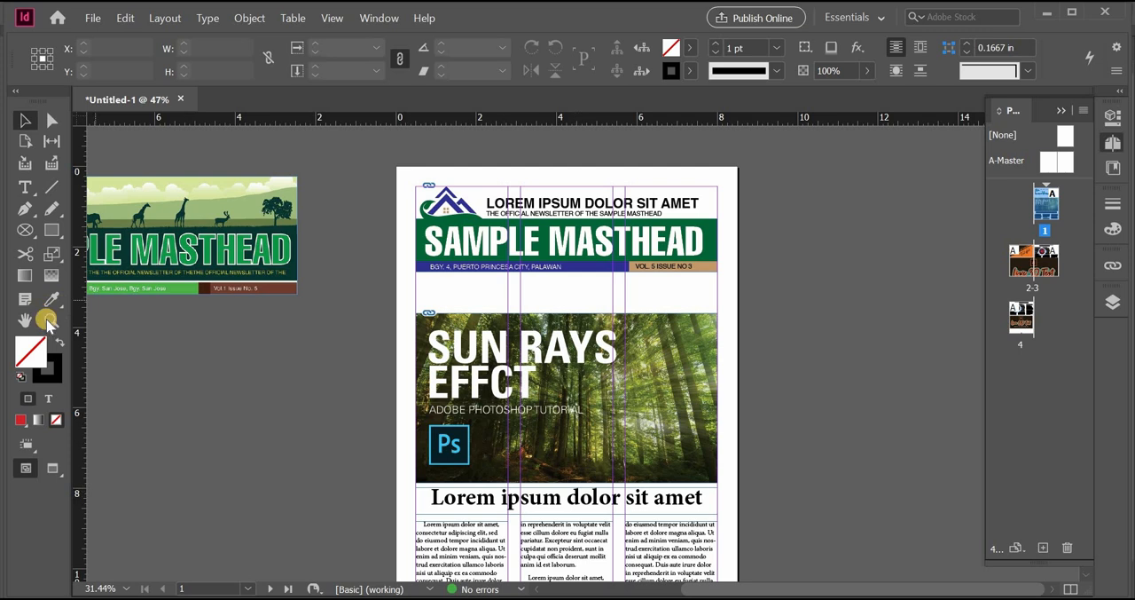
pyautogui.click(680, 296)
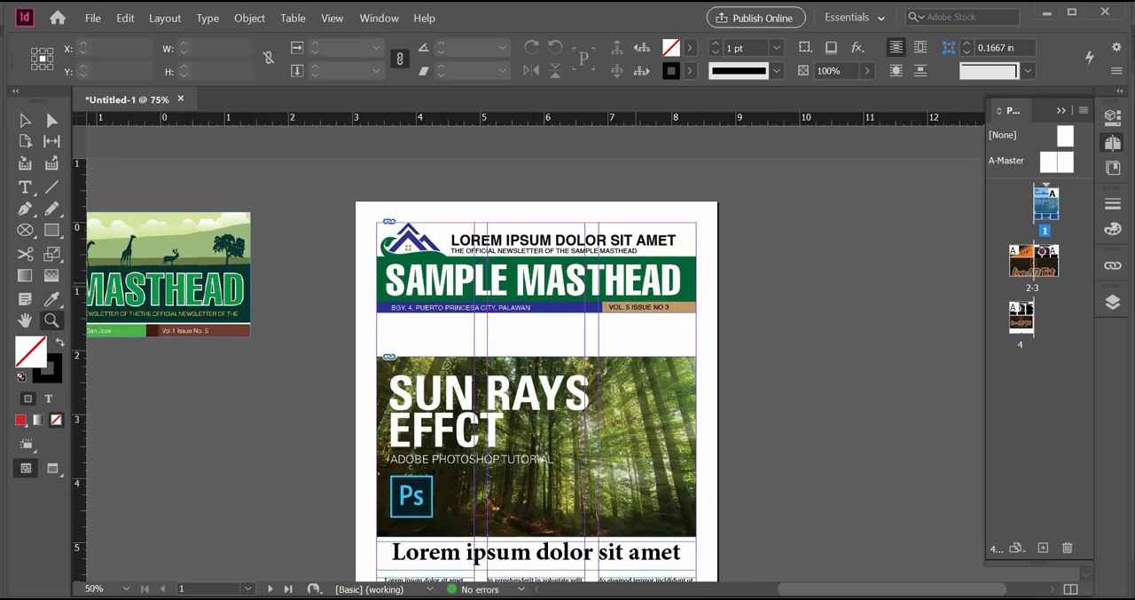
# Switch to Illustrator and close the masthead sample.ai and PCSD MH.ai documents
pyautogui.click(556, 337)
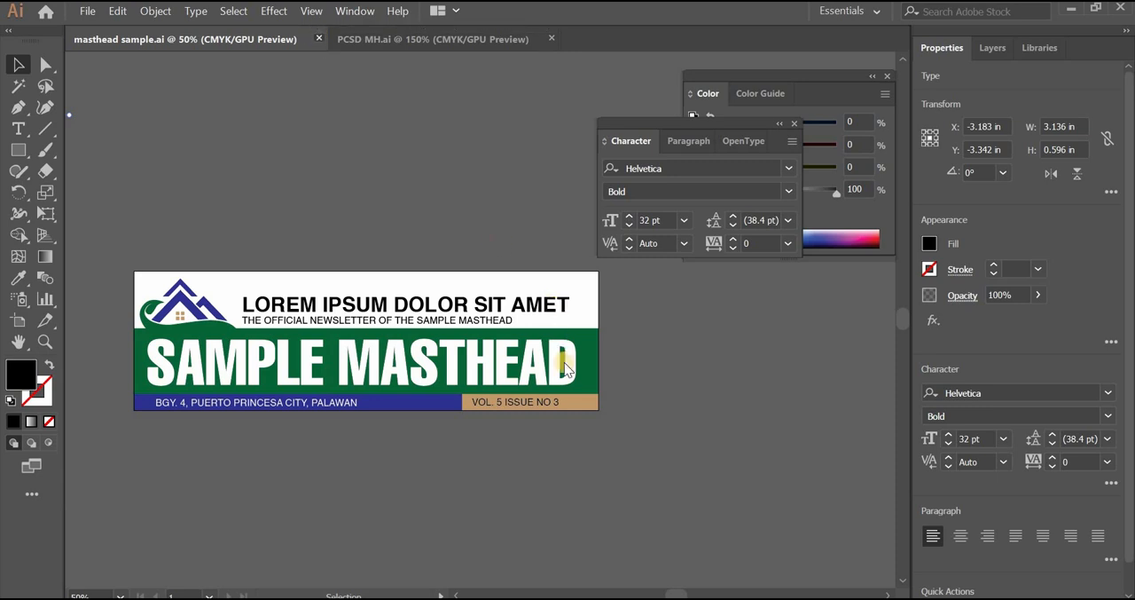
pyautogui.hotkey('ctrl', 'w')
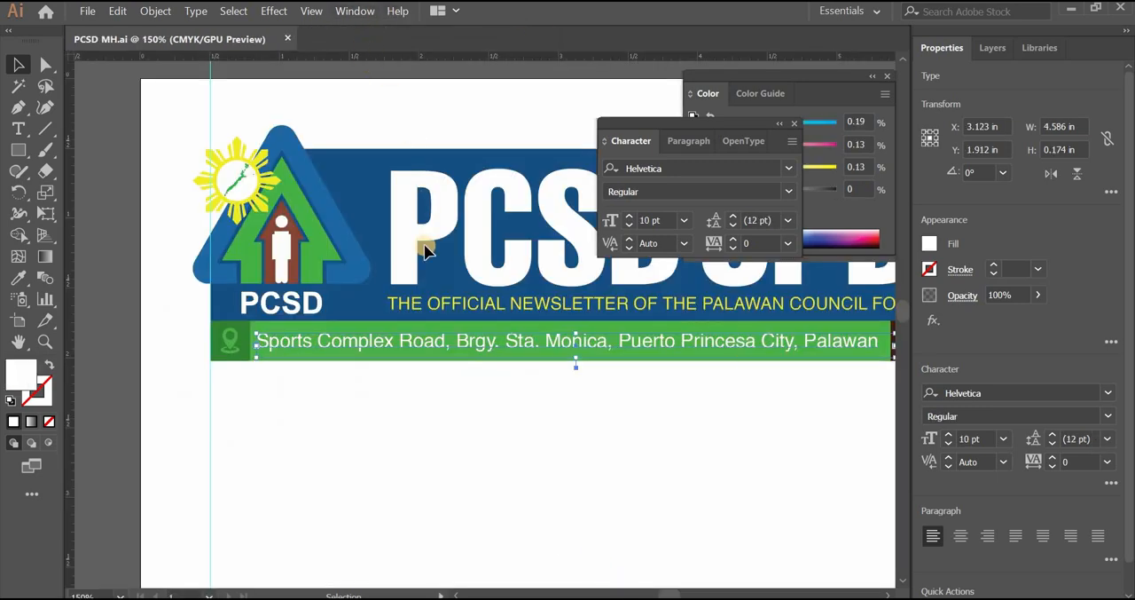
pyautogui.hotkey('ctrl', 'w')
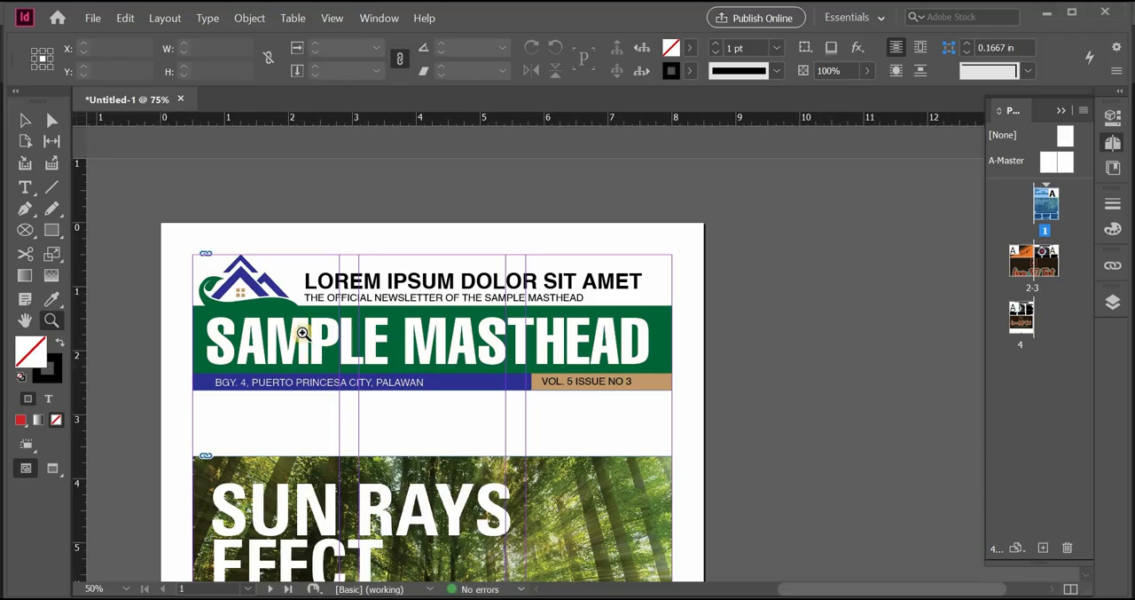
# Open the placed masthead's original file for editing from the InDesign page
pyautogui.click(25, 119)
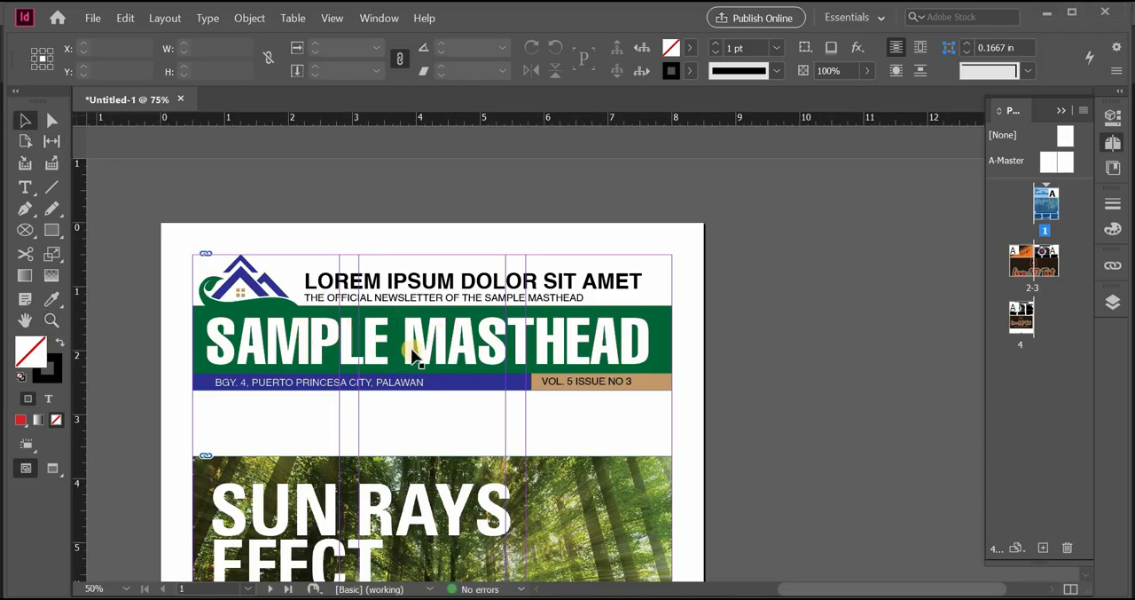
pyautogui.click(414, 351)
pyautogui.rightClick(414, 351)
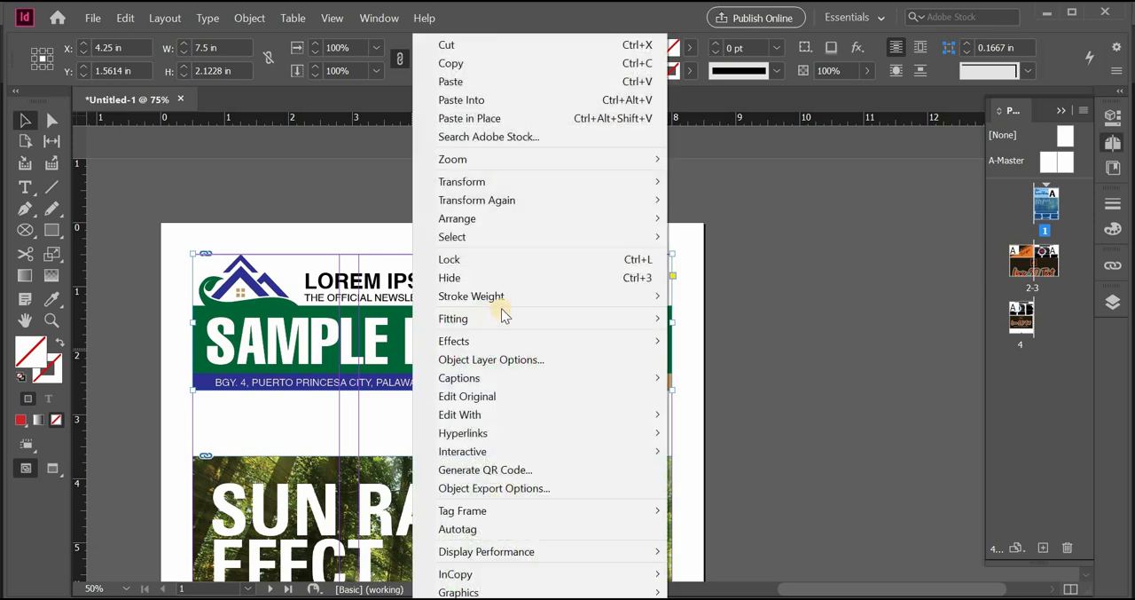
pyautogui.click(511, 394)
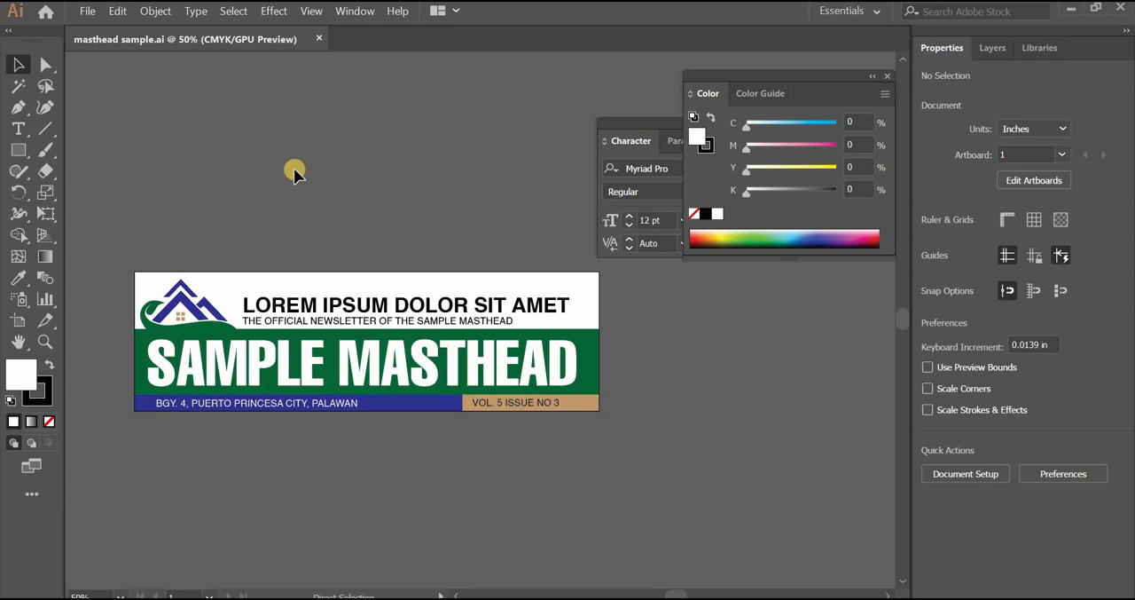
# Close masthead sample.ai and reopen the placed masthead from the InDesign page for editing with Adobe Illustrator 2019
pyautogui.hotkey('ctrl', 'w')
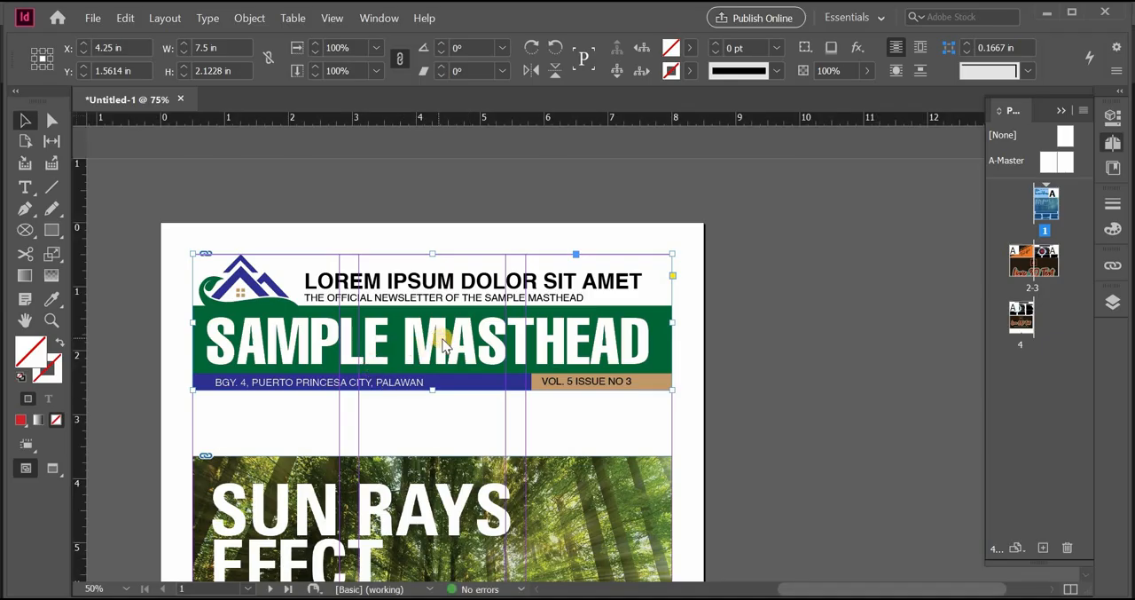
pyautogui.rightClick(444, 346)
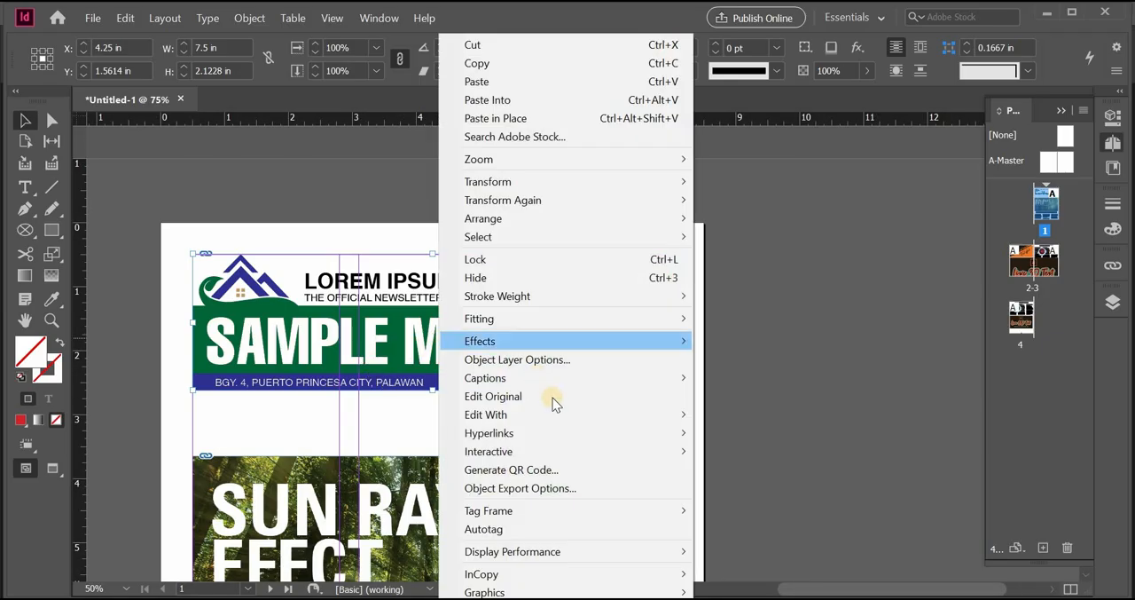
pyautogui.moveTo(557, 416)
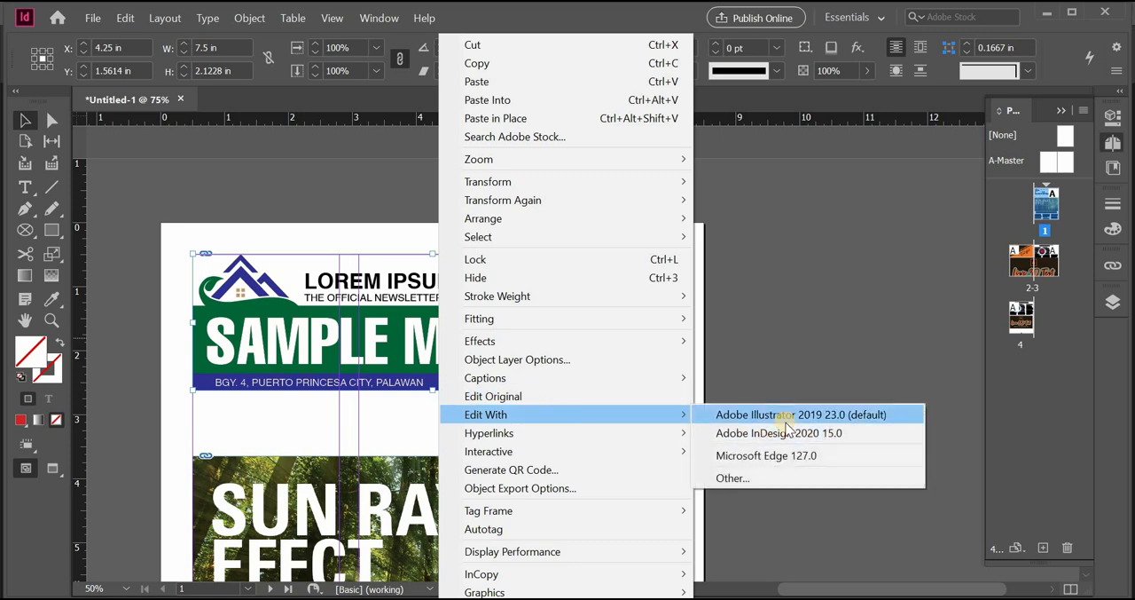
pyautogui.click(792, 415)
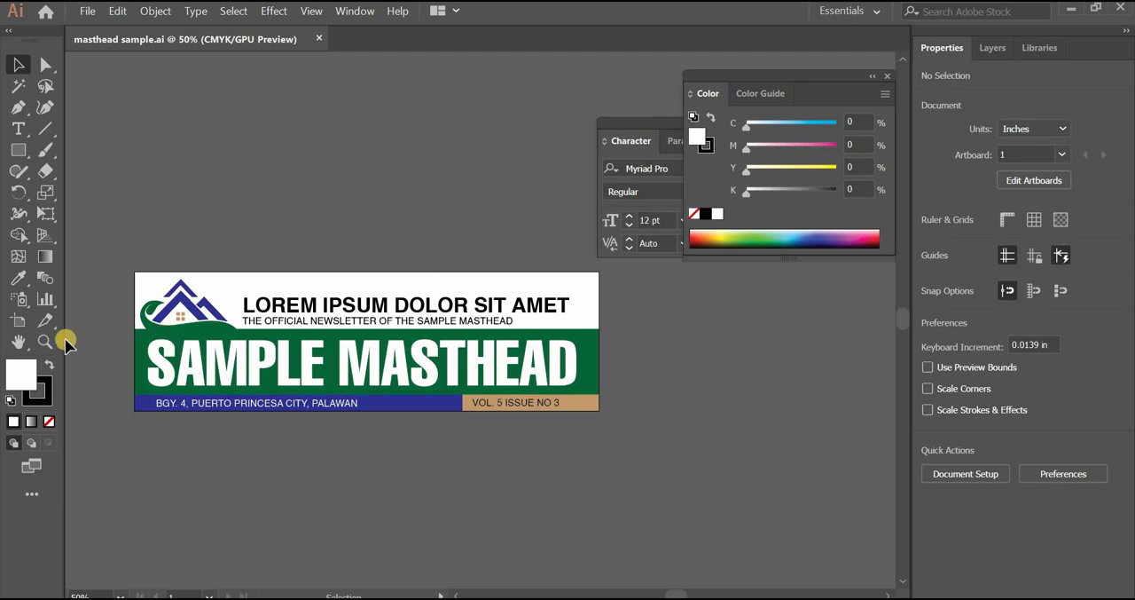
# Change the issue line in the masthead's tan box to read VOL. 7 ISSUE NO 6
pyautogui.click(44, 341)
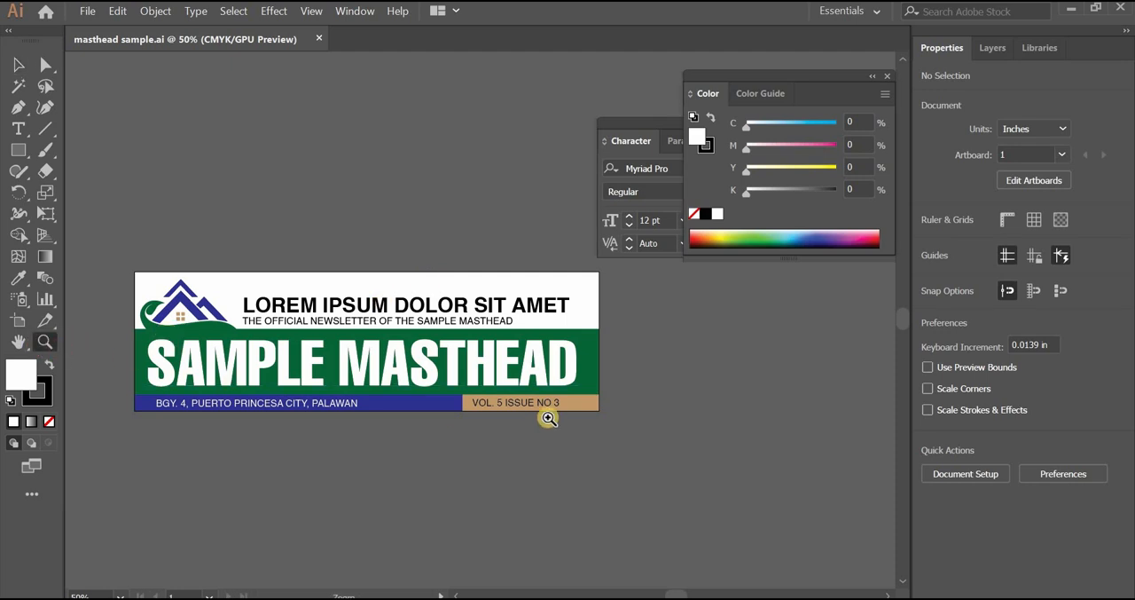
pyautogui.click(552, 408)
pyautogui.click(17, 129)
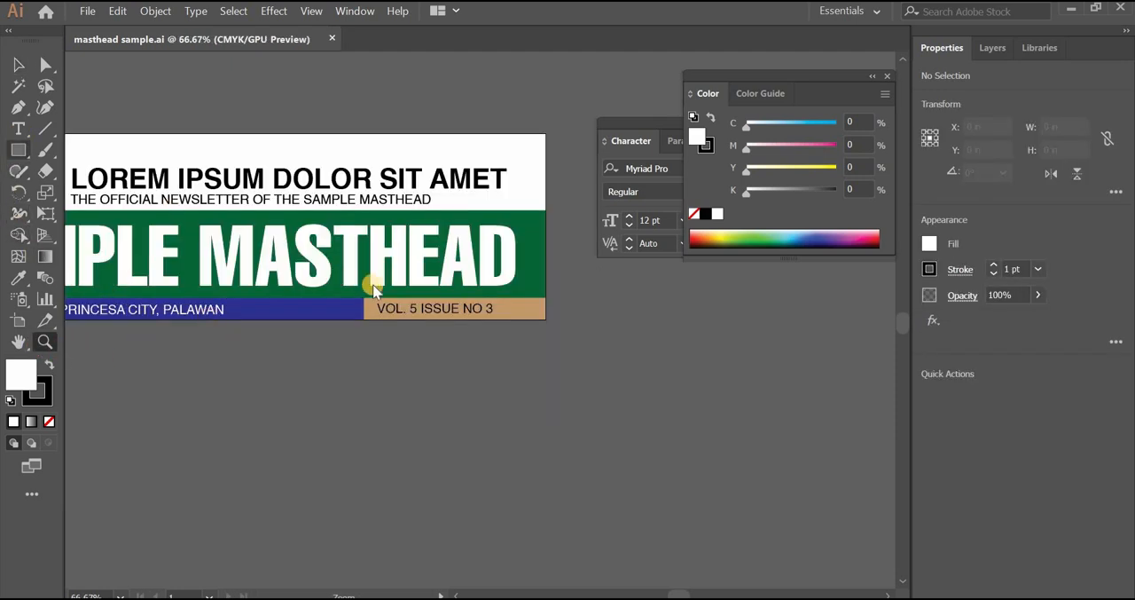
pyautogui.click(413, 310)
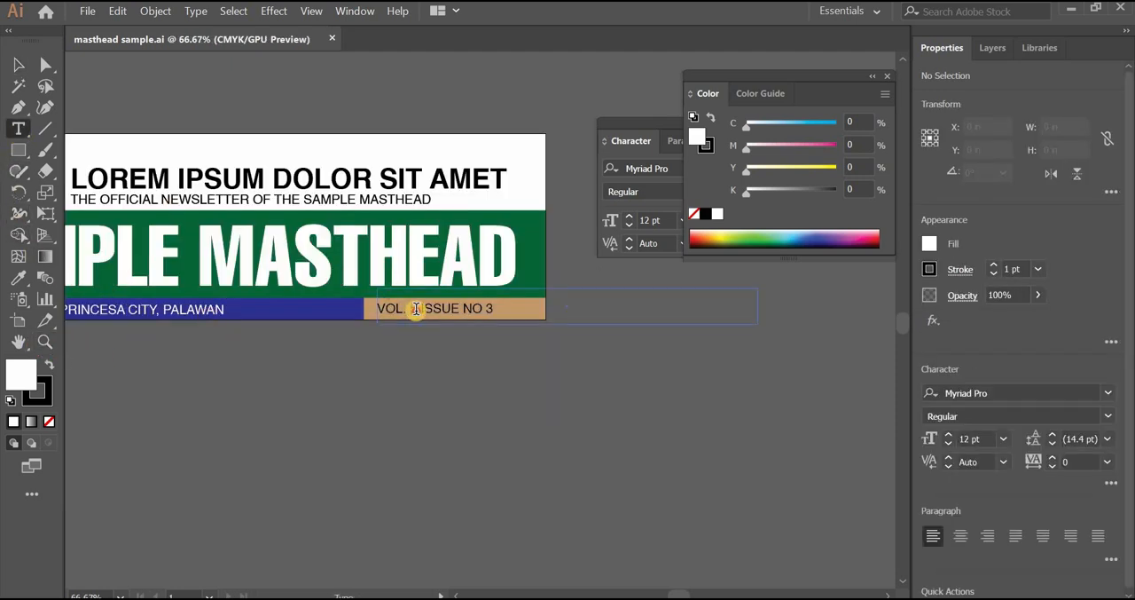
pyautogui.doubleClick(415, 302)
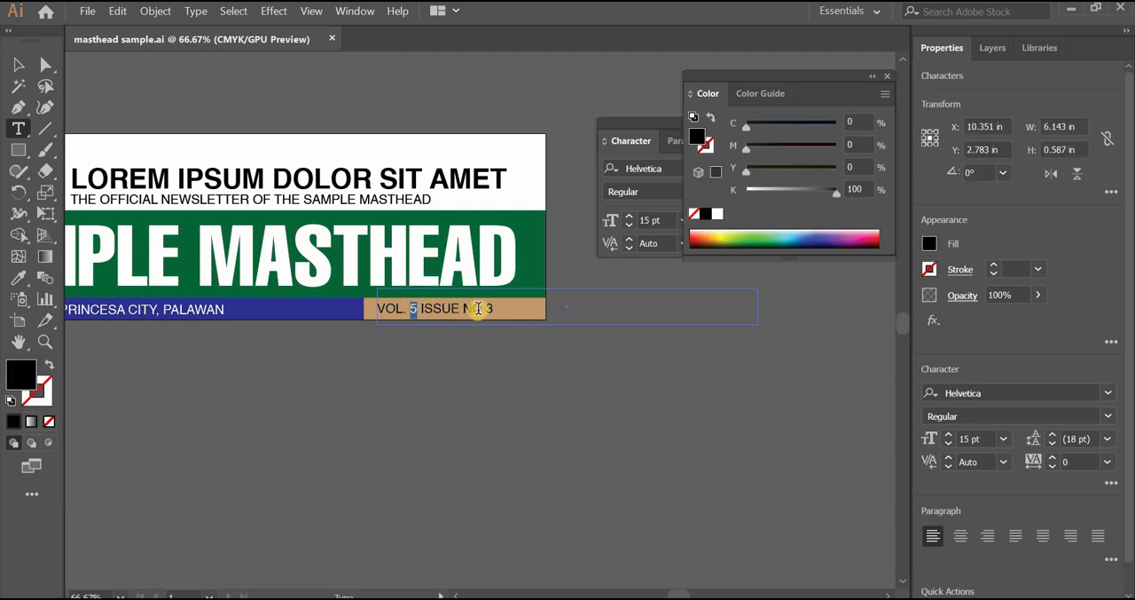
pyautogui.write('7')
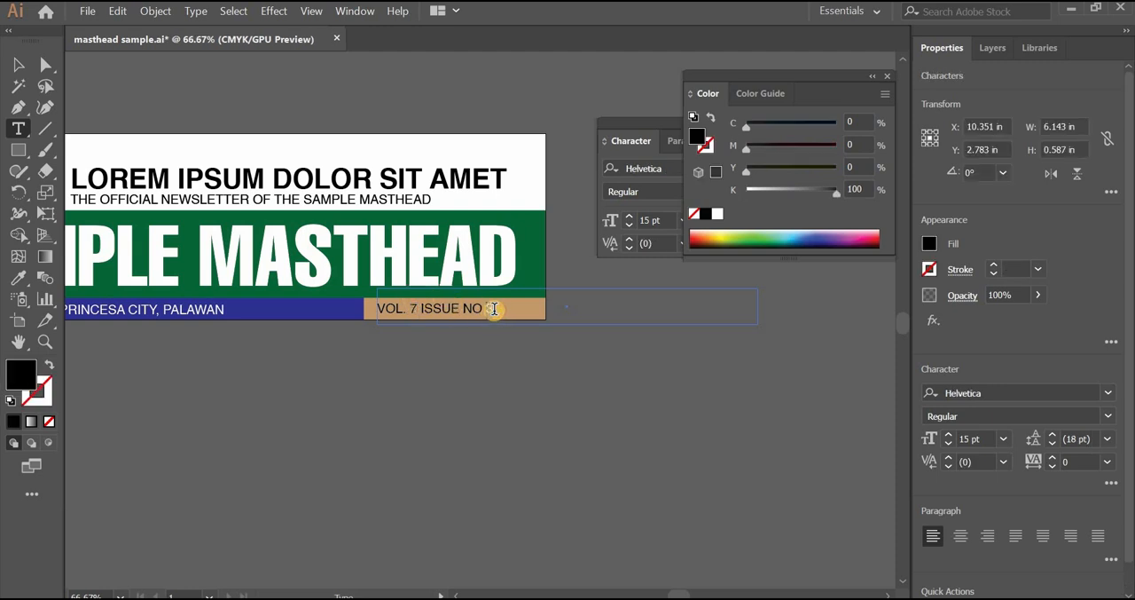
pyautogui.write('6')
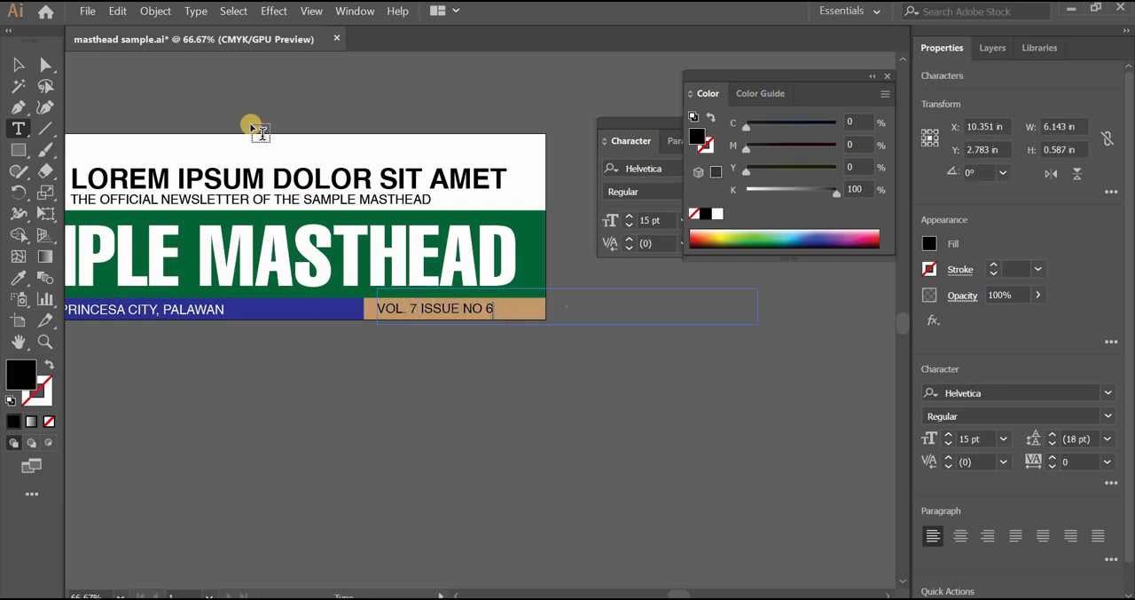
# Save the edited masthead sample.ai and close it
pyautogui.click(89, 11)
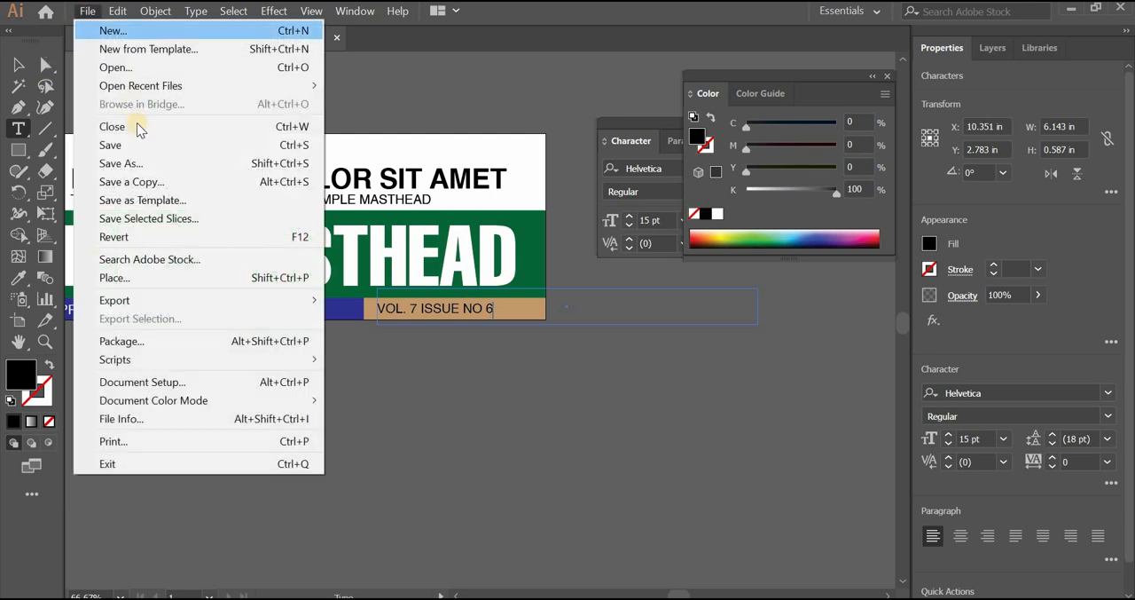
pyautogui.click(142, 145)
pyautogui.click(336, 39)
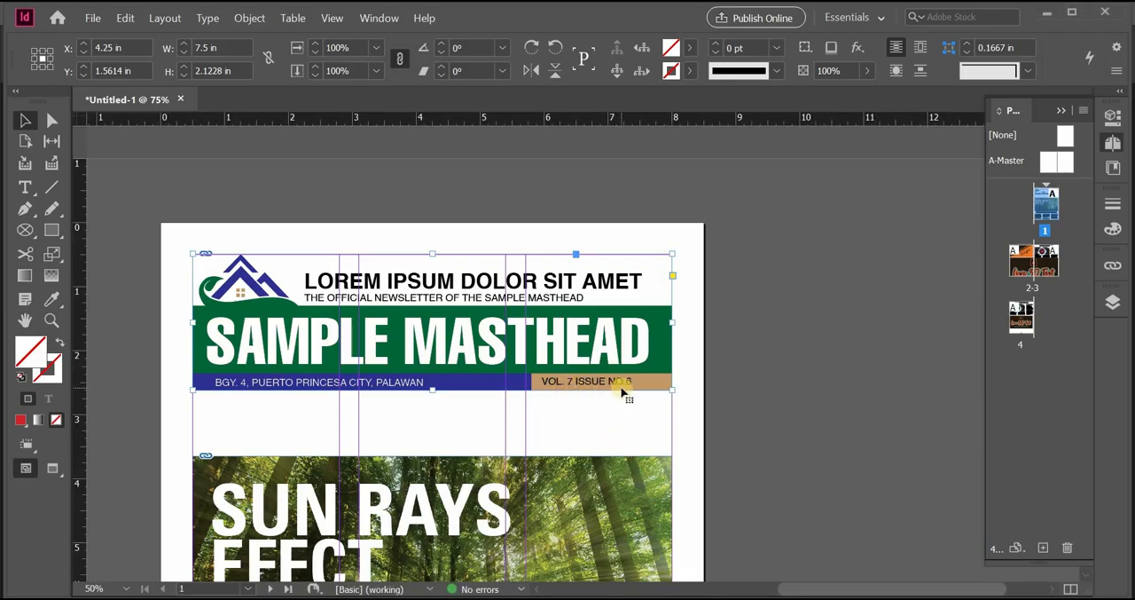
# Open the linked masthead on InDesign page 1 for editing with Adobe Illustrator 2019 again
pyautogui.rightClick(462, 342)
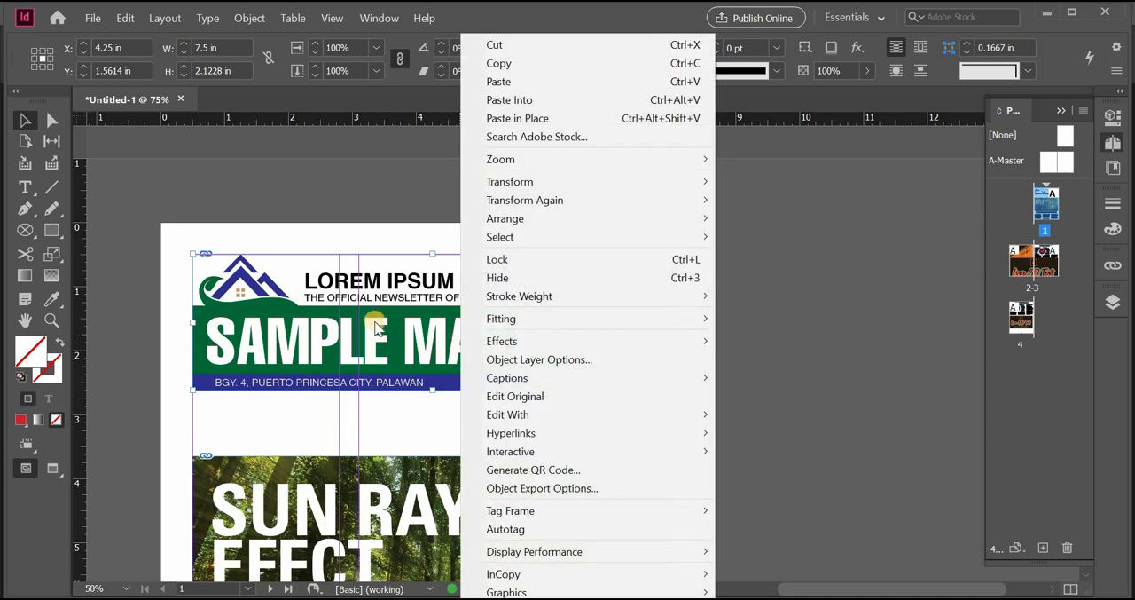
pyautogui.click(376, 323)
pyautogui.rightClick(378, 327)
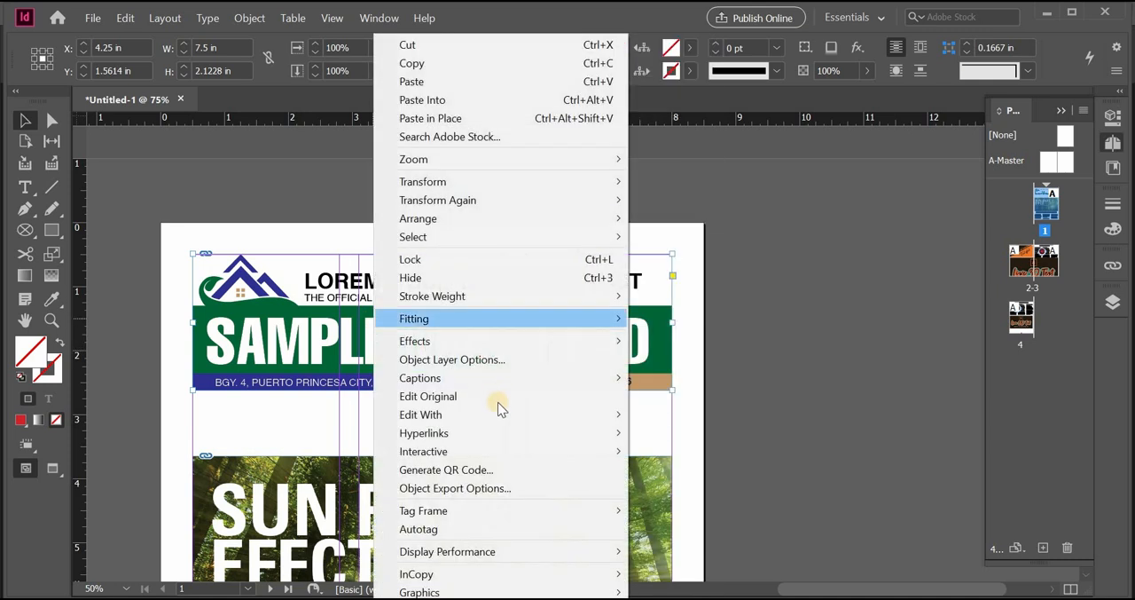
pyautogui.moveTo(499, 413)
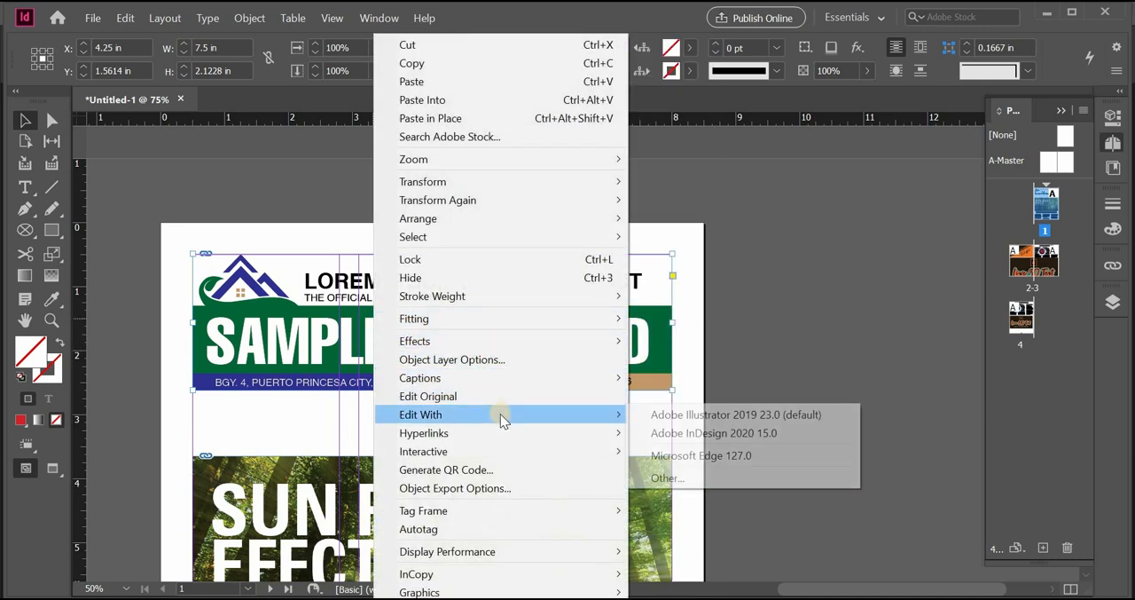
pyautogui.click(738, 415)
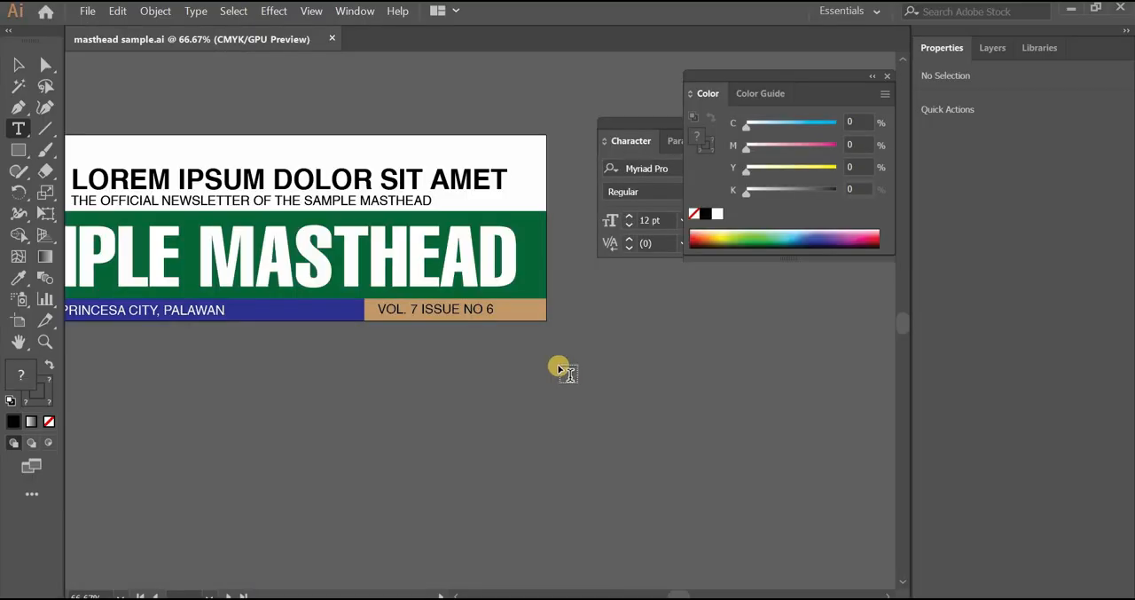
# Recolor the green rectangle behind the SAMPLE MASTHEAD title to blue, about C 100, M 84, Y 1, K 0
pyautogui.press('v')
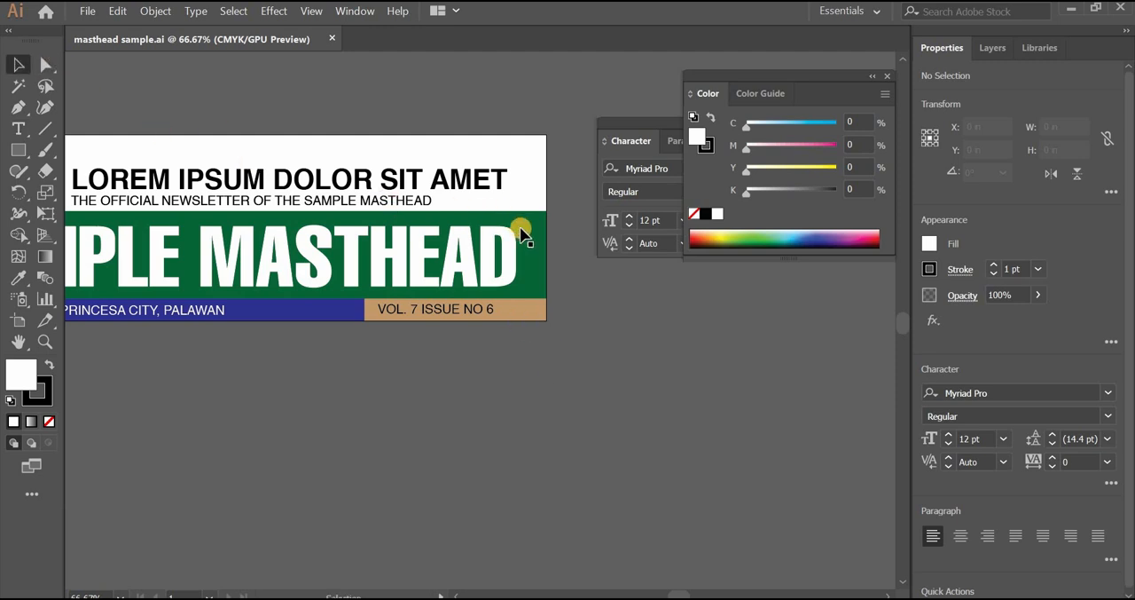
pyautogui.click(533, 220)
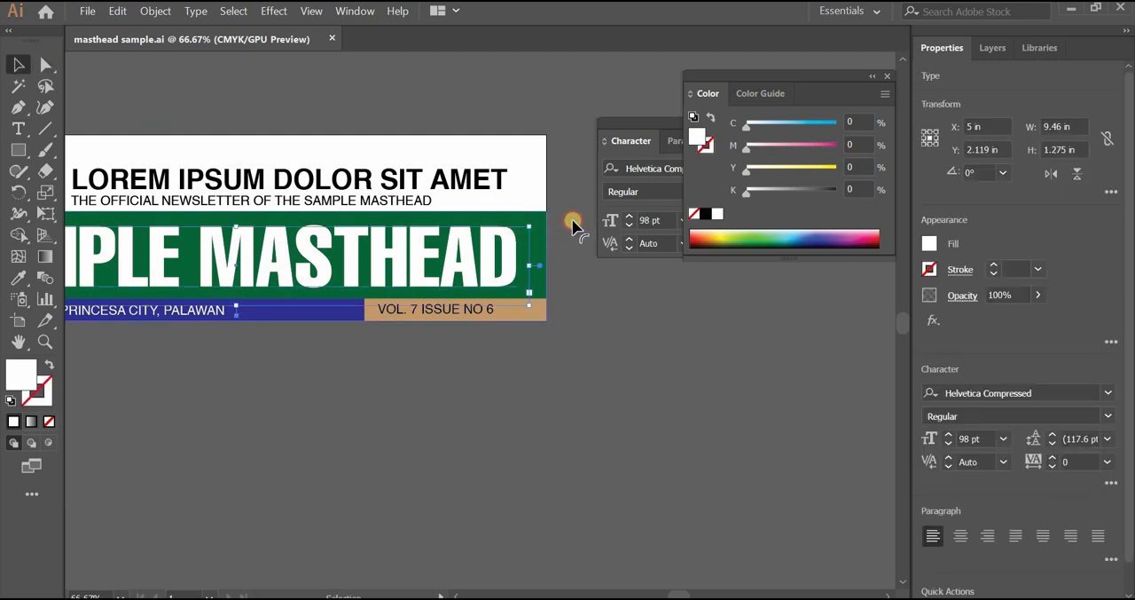
pyautogui.click(807, 236)
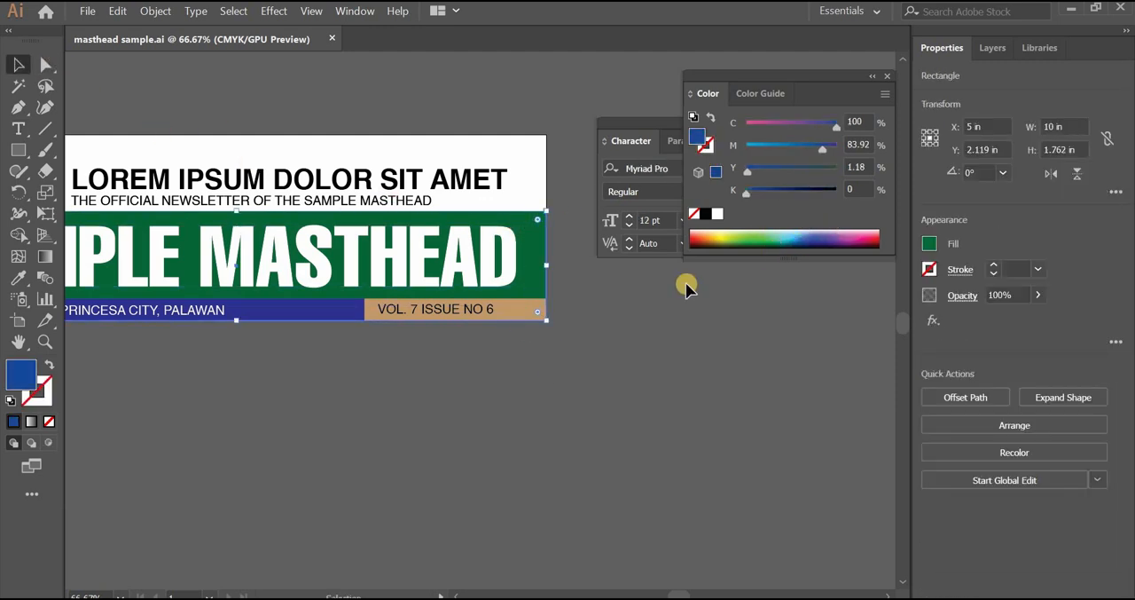
# Save the recolored masthead sample.ai and close the document
pyautogui.click(87, 11)
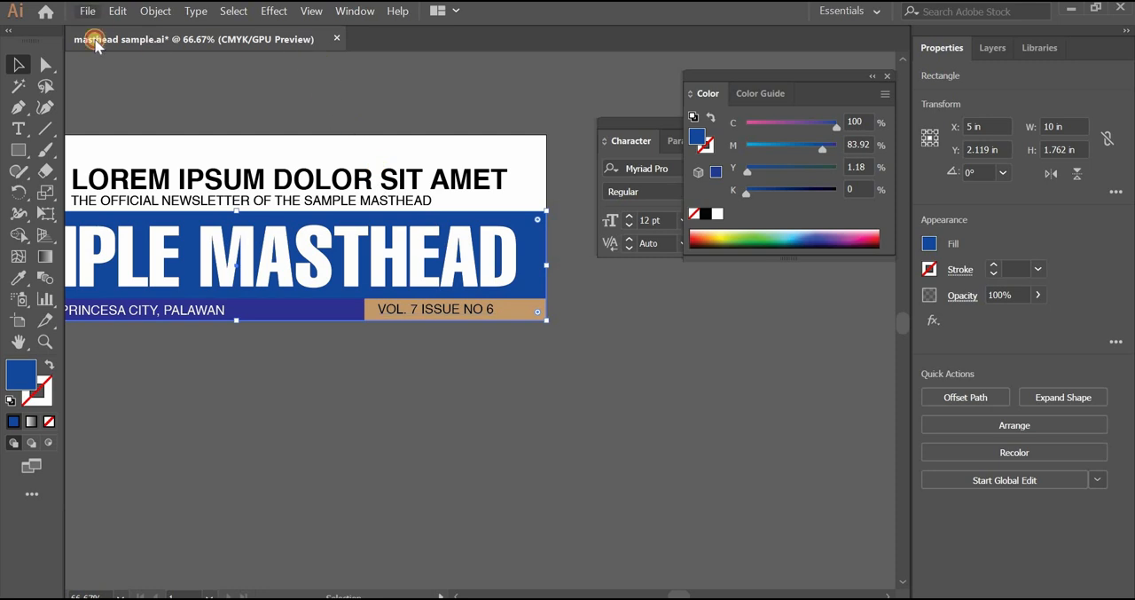
pyautogui.click(213, 145)
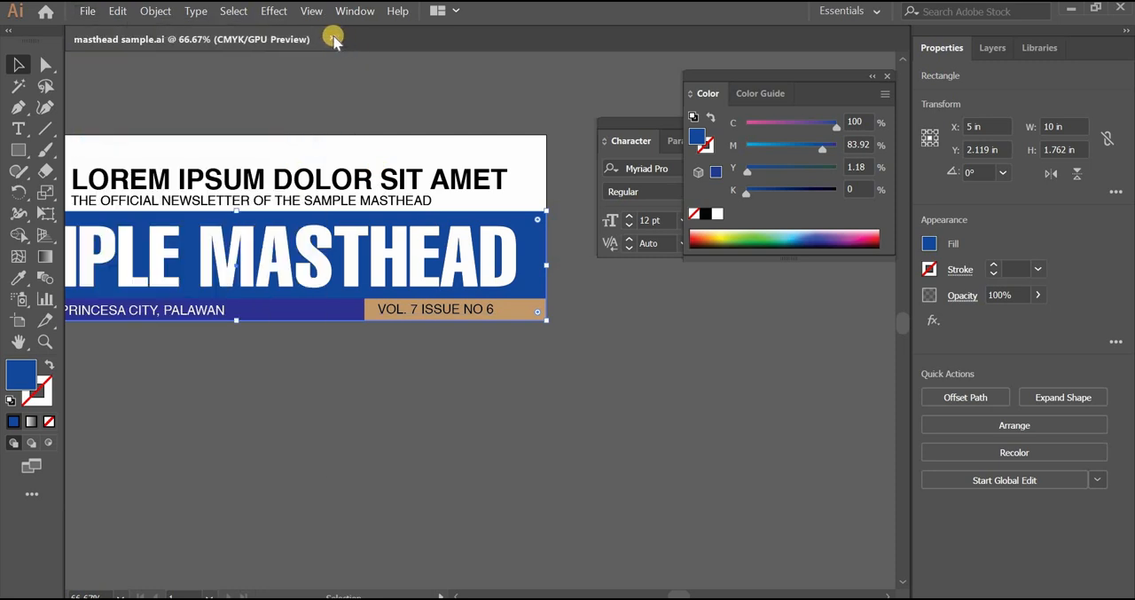
pyautogui.hotkey('ctrl', 'w')
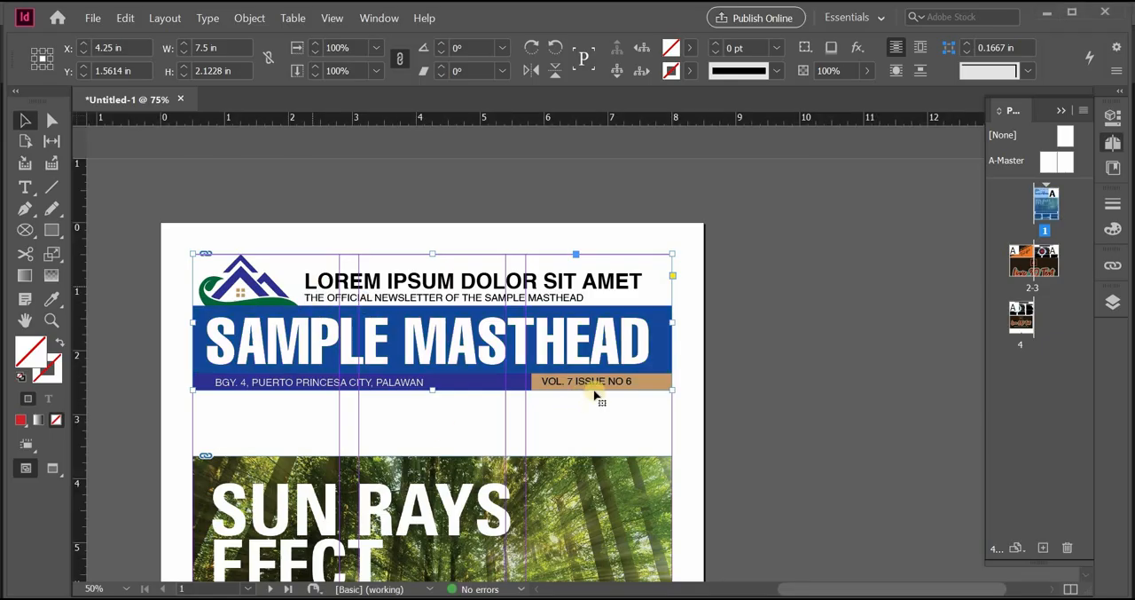
# Deselect the masthead on the InDesign page and switch to Illustrator
pyautogui.click(780, 388)
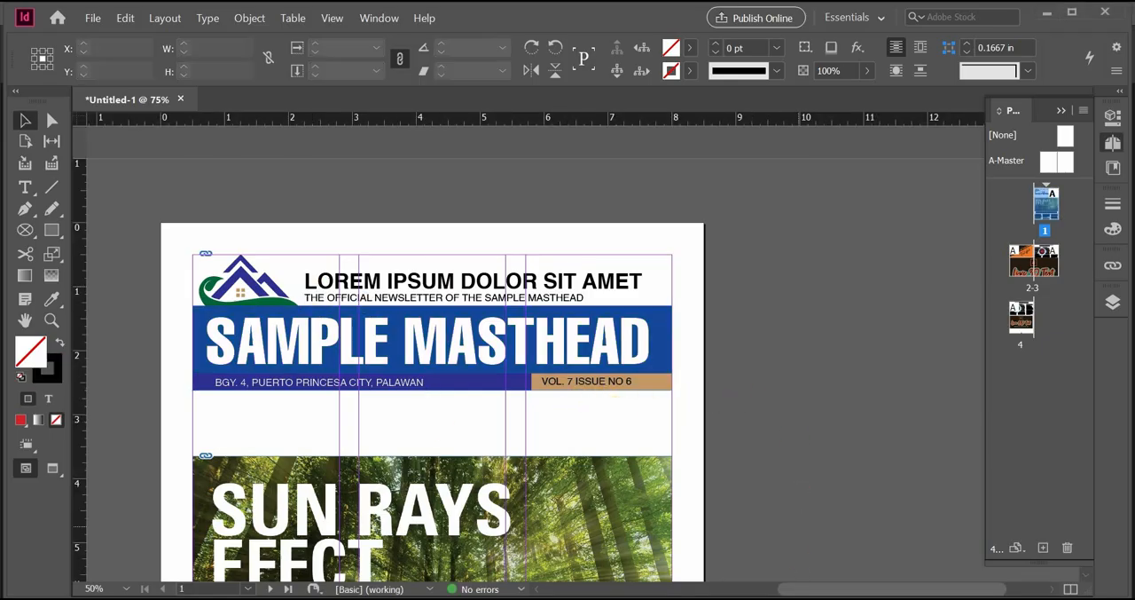
pyautogui.click(777, 597)
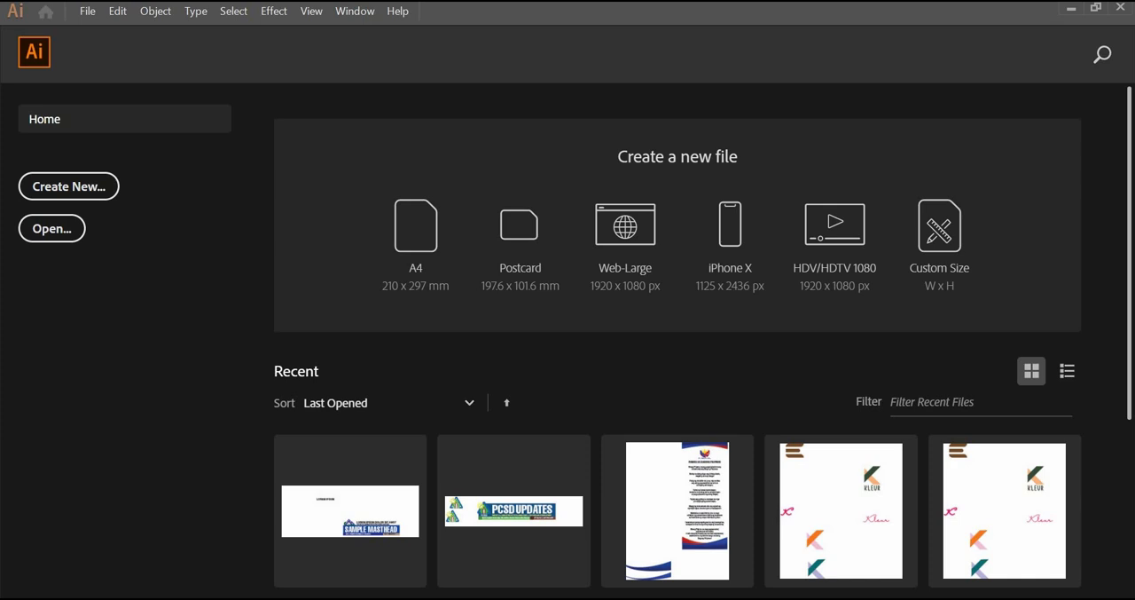